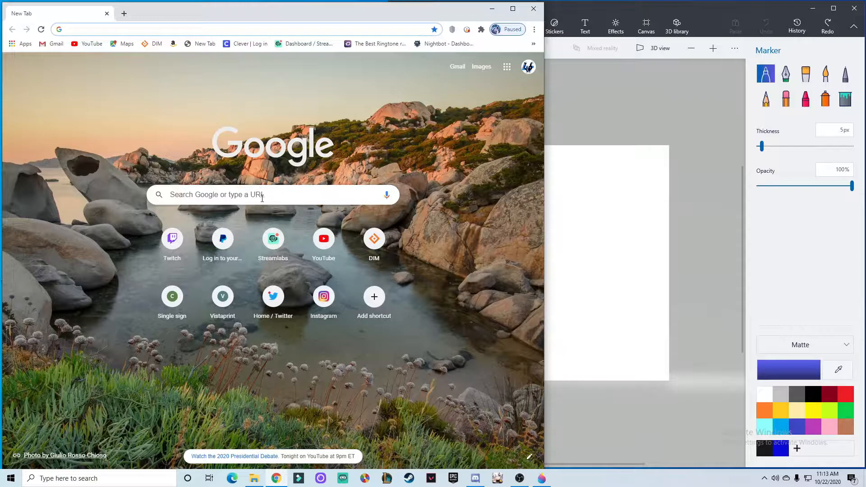
pyautogui.click(218, 195)
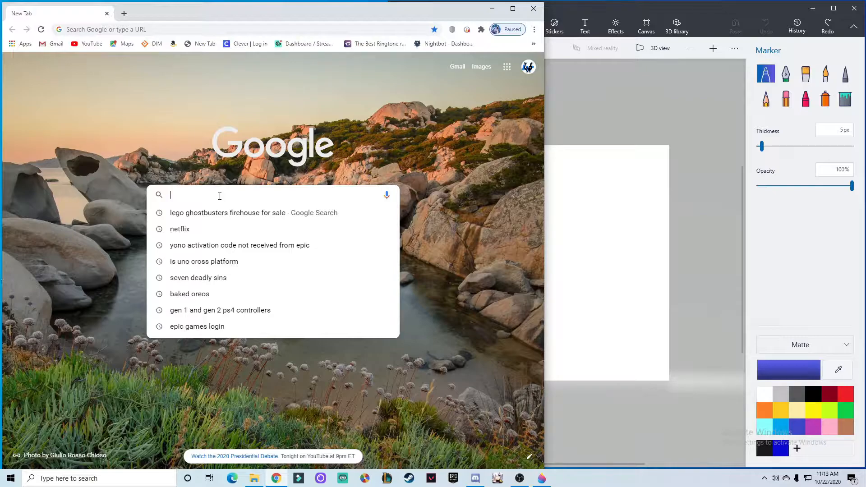
pyautogui.click(344, 106)
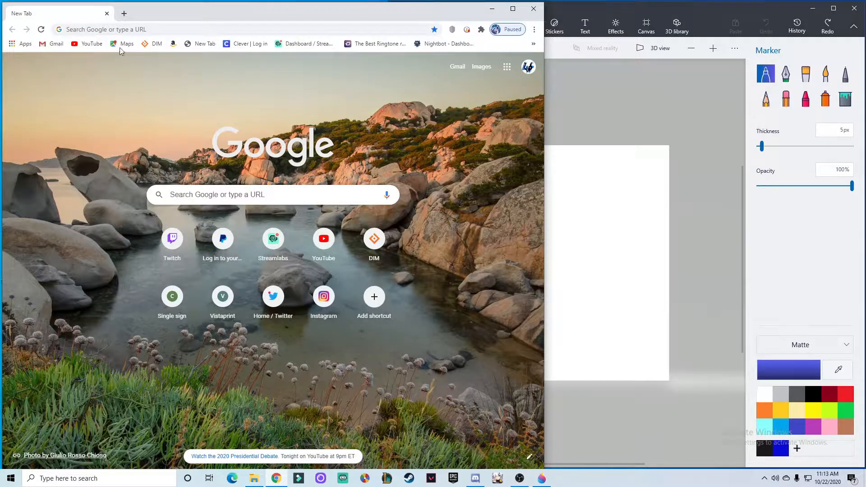
pyautogui.click(210, 196)
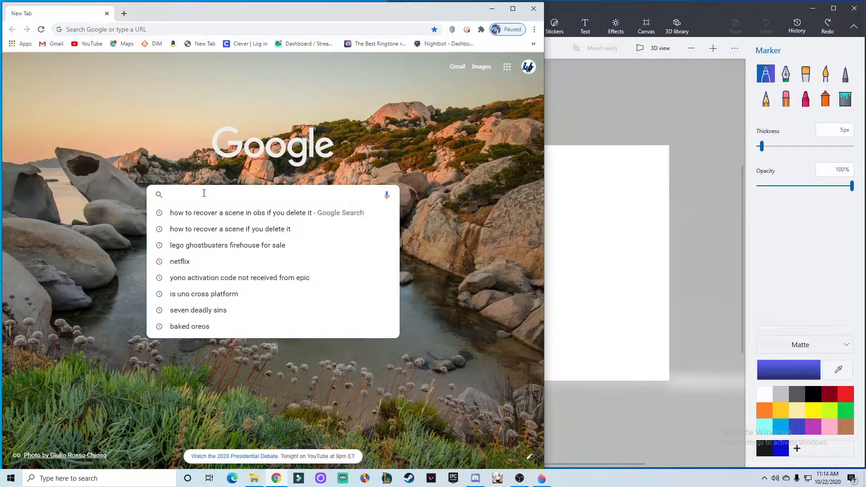
pyautogui.click(220, 114)
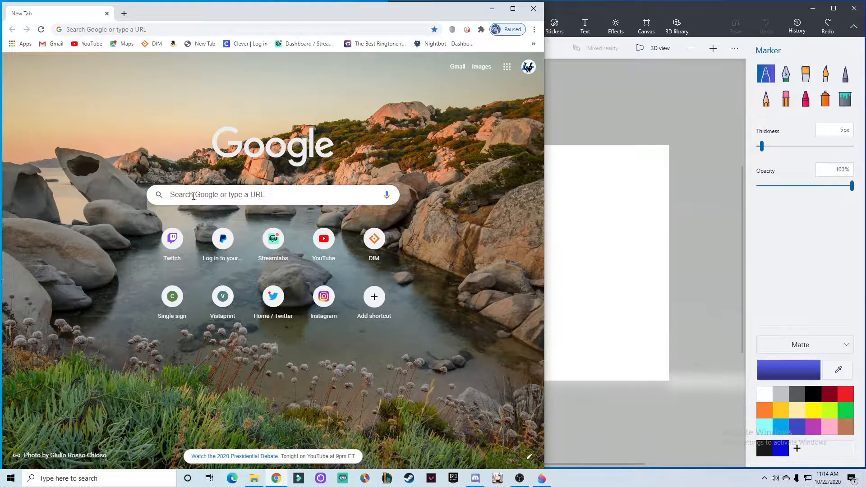
pyautogui.click(173, 194)
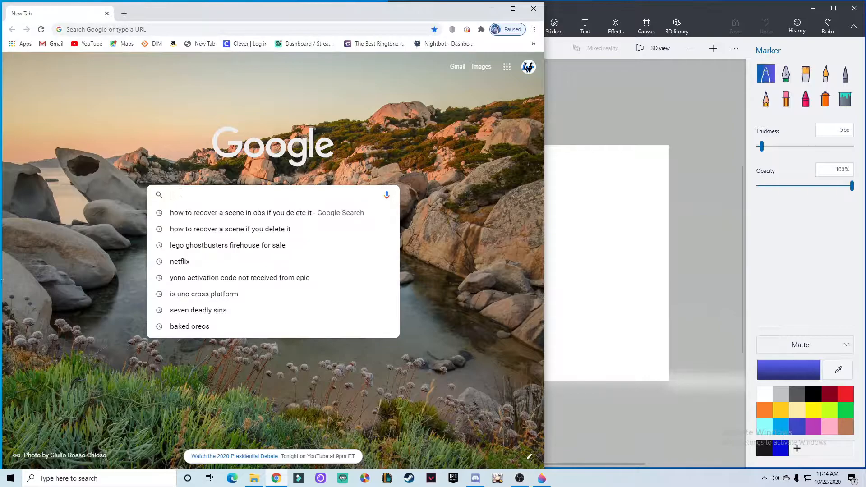
pyautogui.click(449, 119)
# Search Google for "cartoon wolf" and show the image results.
pyautogui.click(221, 192)
pyautogui.write('Car')
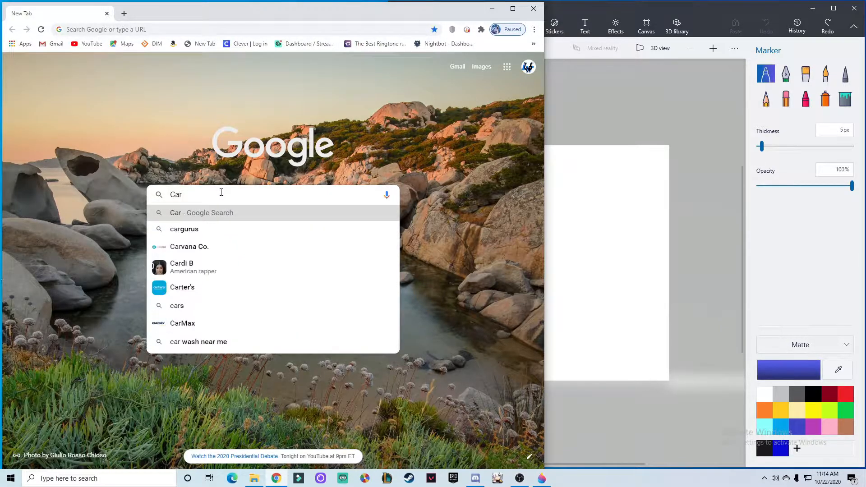
pyautogui.write('oont')
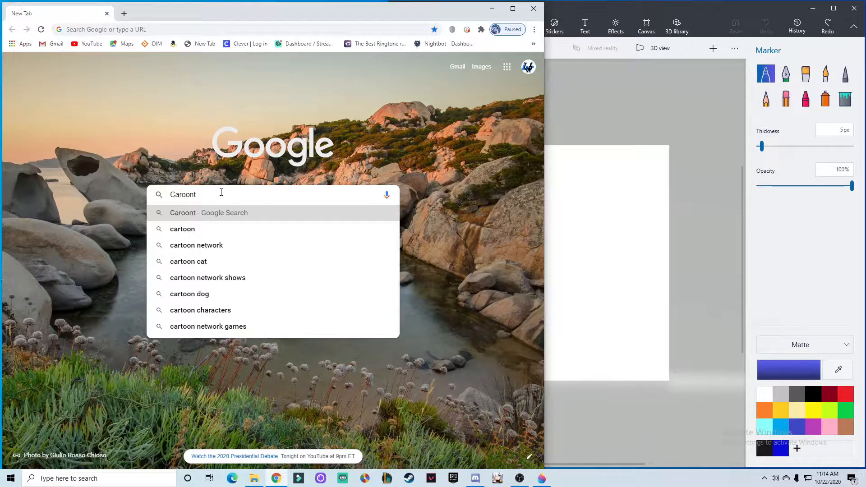
pyautogui.press('BackSpace')
pyautogui.press('BackSpace')
pyautogui.press('BackSpace')
pyautogui.press('BackSpace')
pyautogui.press('BackSpace')
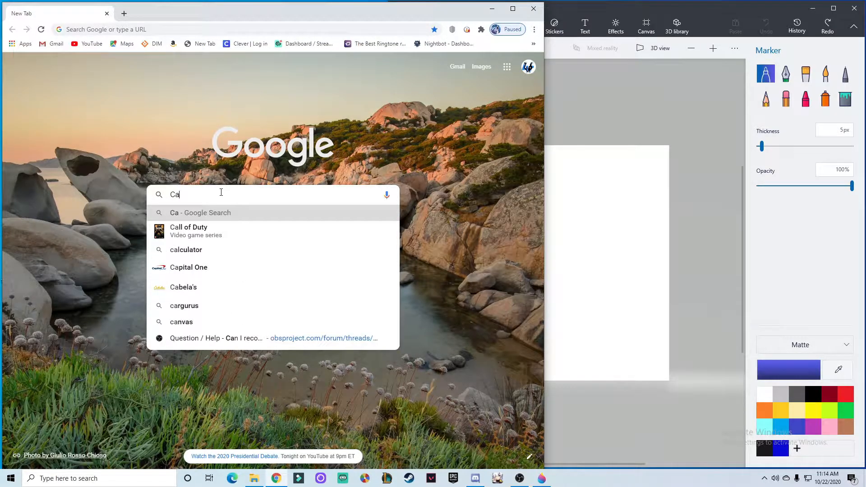
pyautogui.write('rtoon wolf')
pyautogui.press('Return')
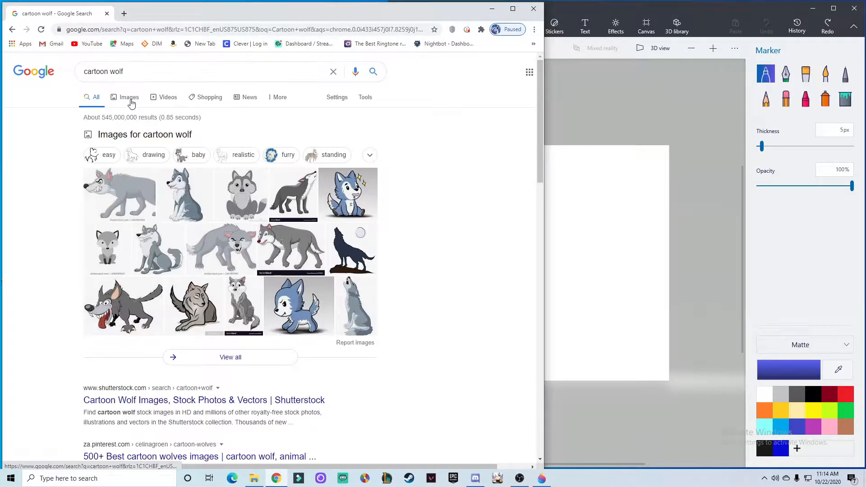
pyautogui.click(121, 103)
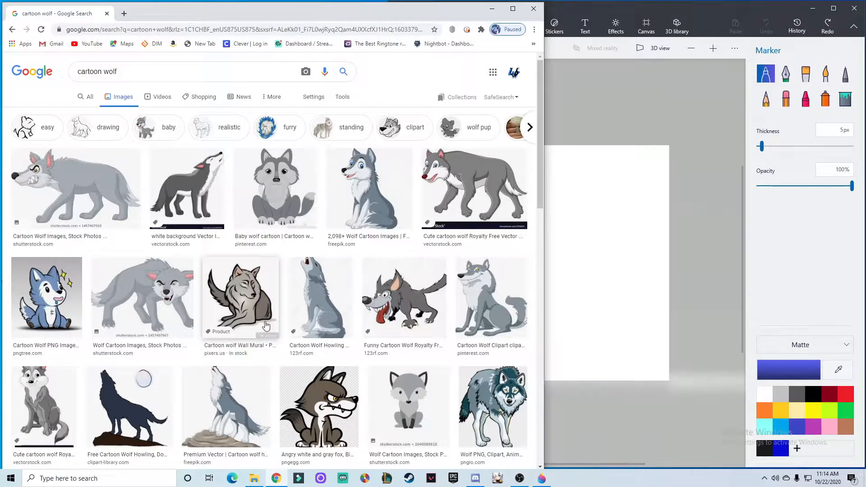
# Open the howling cartoon wolf result's VectorStock page and choose the Expanded license to see its purchase options.
pyautogui.scroll(-3, 266, 328)
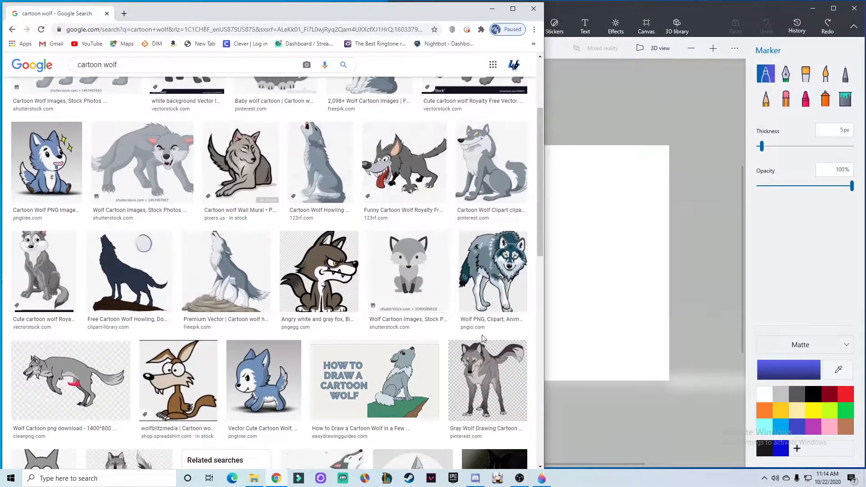
pyautogui.scroll(3, 295, 292)
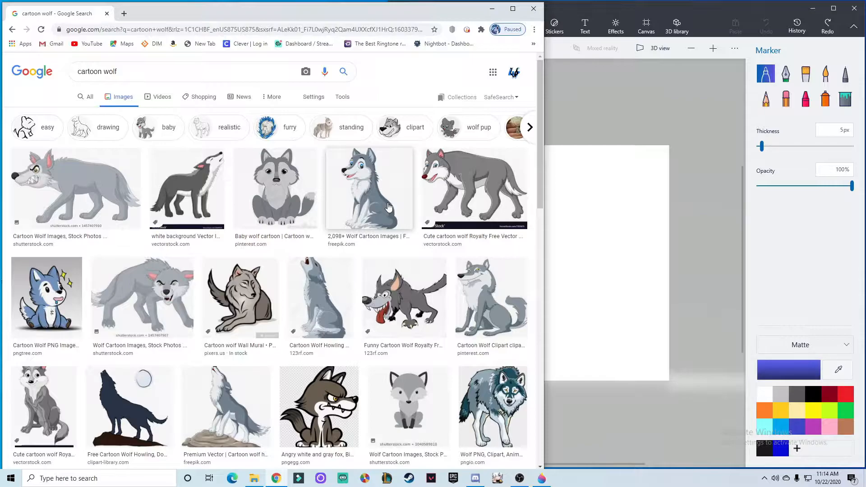
pyautogui.click(214, 194)
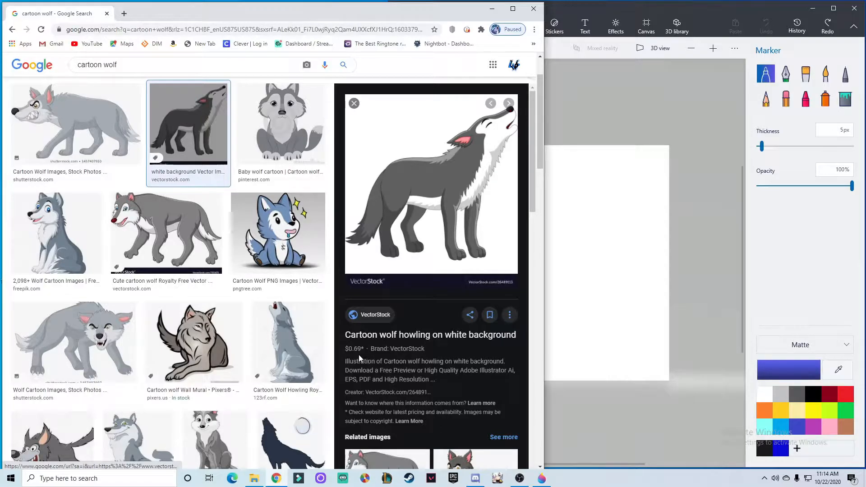
pyautogui.click(376, 317)
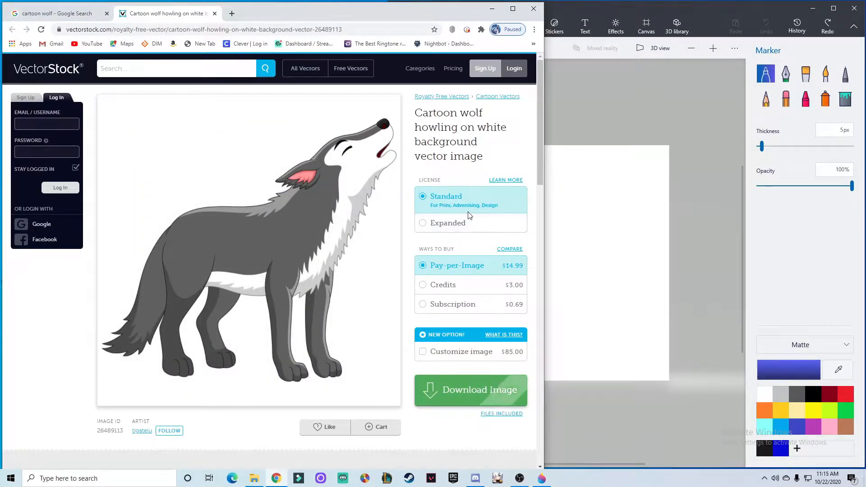
pyautogui.click(442, 230)
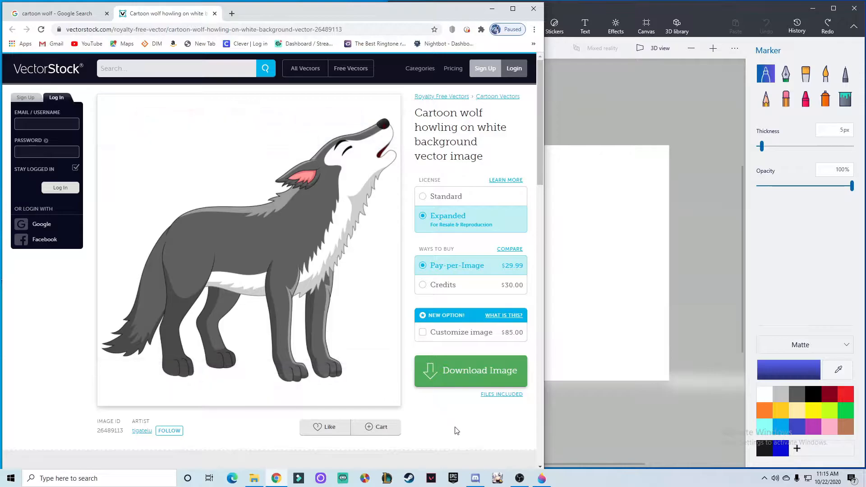
# Open Twitch and go to the account's profile settings to view the profile picture.
pyautogui.click(50, 13)
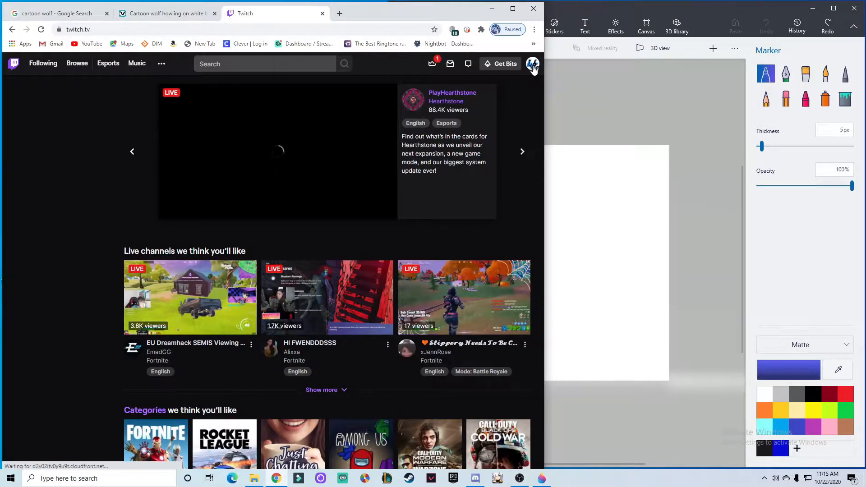
pyautogui.click(532, 64)
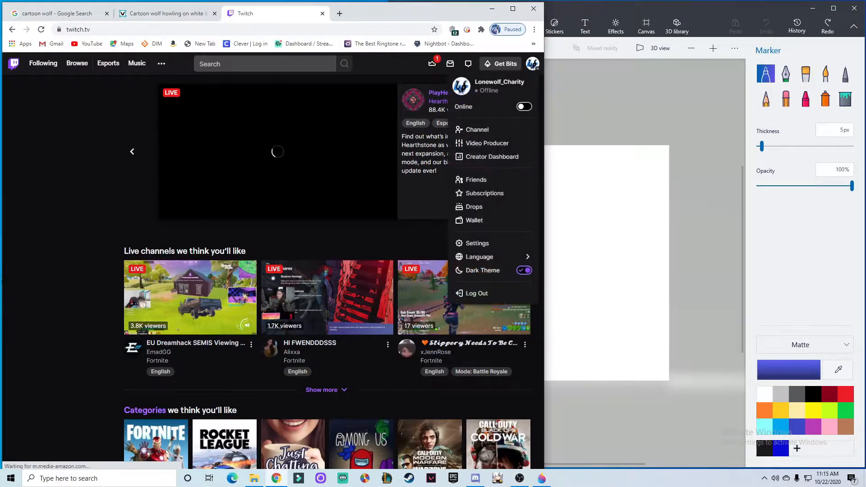
pyautogui.click(462, 88)
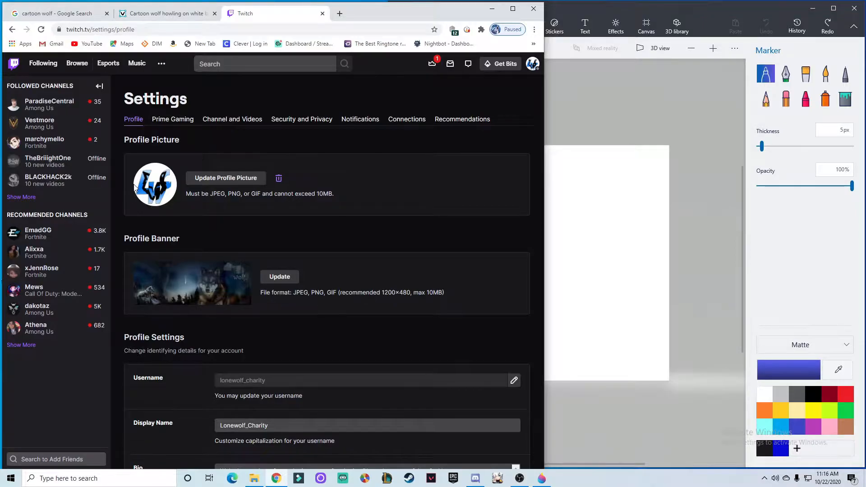
# Return to the cartoon wolf image results, copy the sitting gray wolf image from Freepik, and switch to Paint 3D.
pyautogui.moveTo(30, 158)
pyautogui.click(165, 14)
pyautogui.click(74, 14)
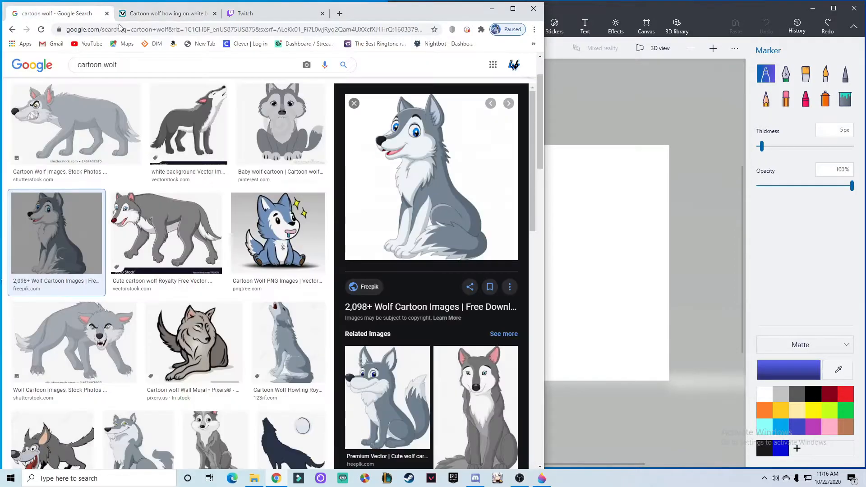
pyautogui.rightClick(435, 177)
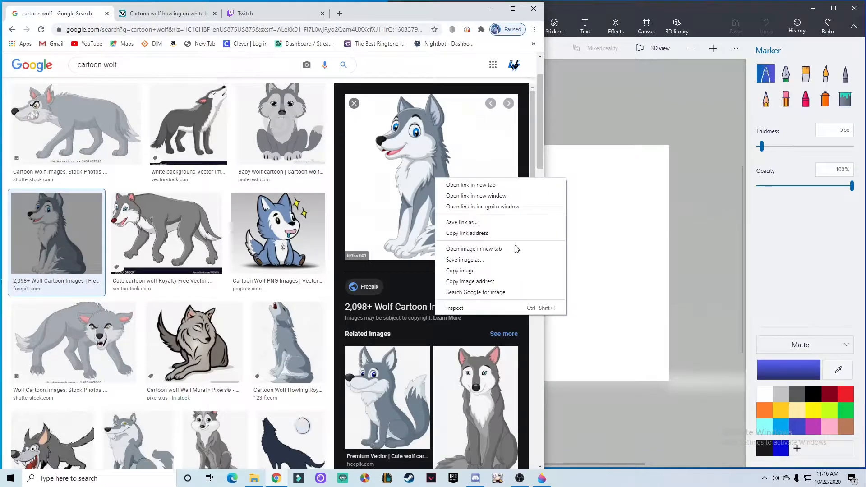
pyautogui.click(510, 269)
pyautogui.click(645, 118)
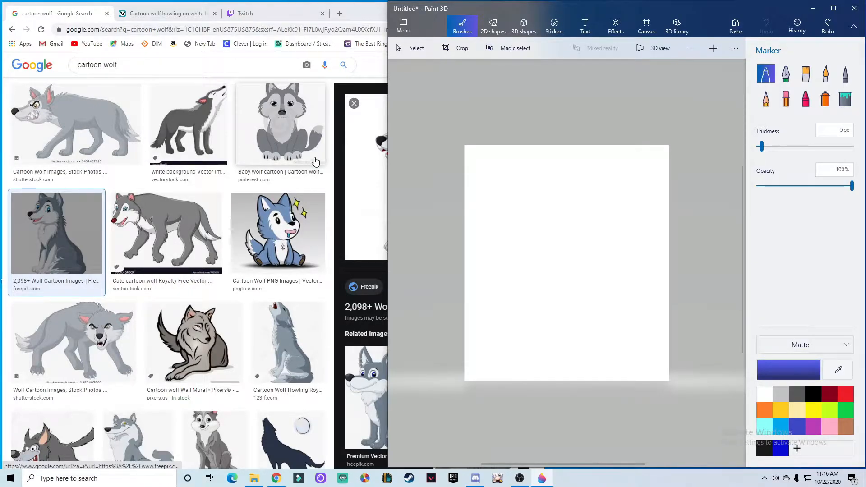
# Return to the browser and shorten the image search to "wolf".
pyautogui.scroll(-6, 256, 246)
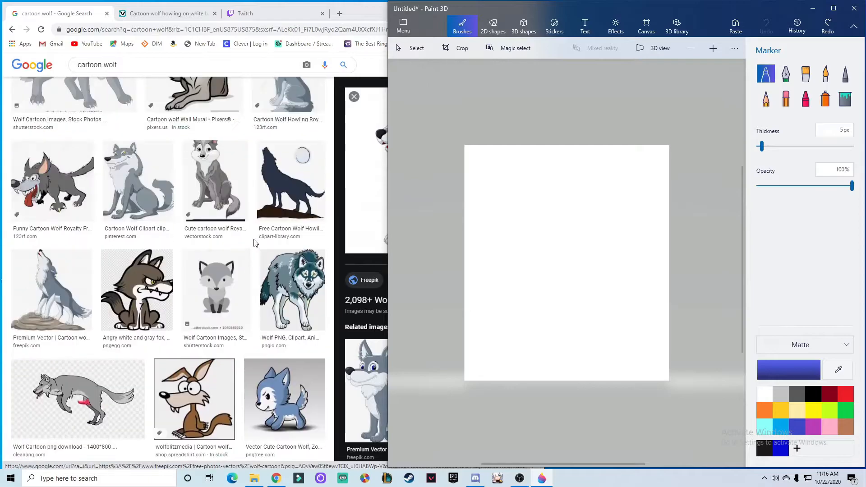
pyautogui.scroll(6, 256, 244)
pyautogui.click(99, 73)
pyautogui.doubleClick(99, 72)
pyautogui.press('BackSpace')
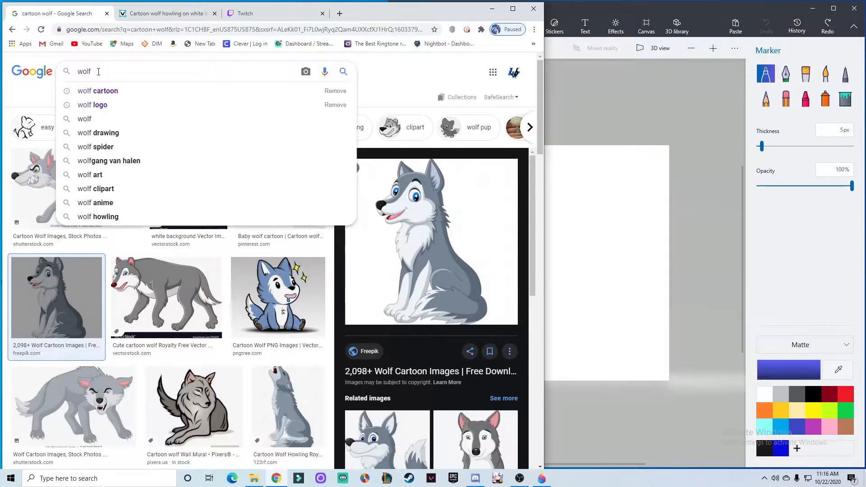
pyautogui.press('Return')
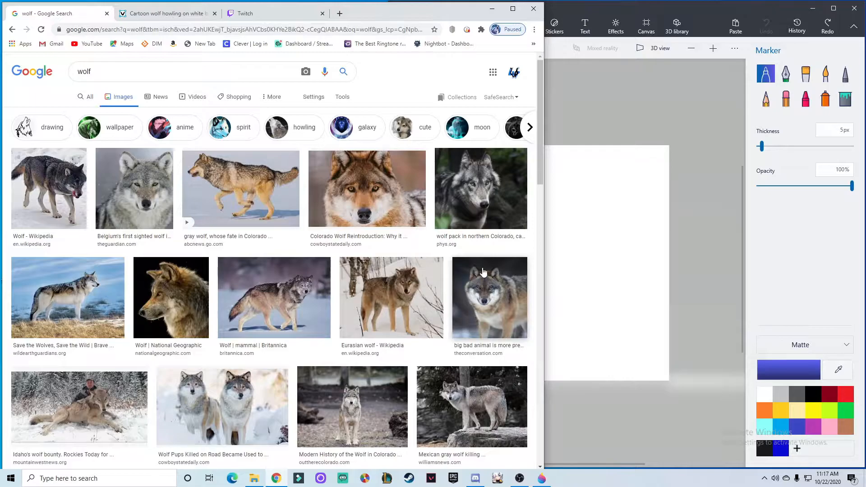
# Replace the image search with "logos".
pyautogui.doubleClick(82, 72)
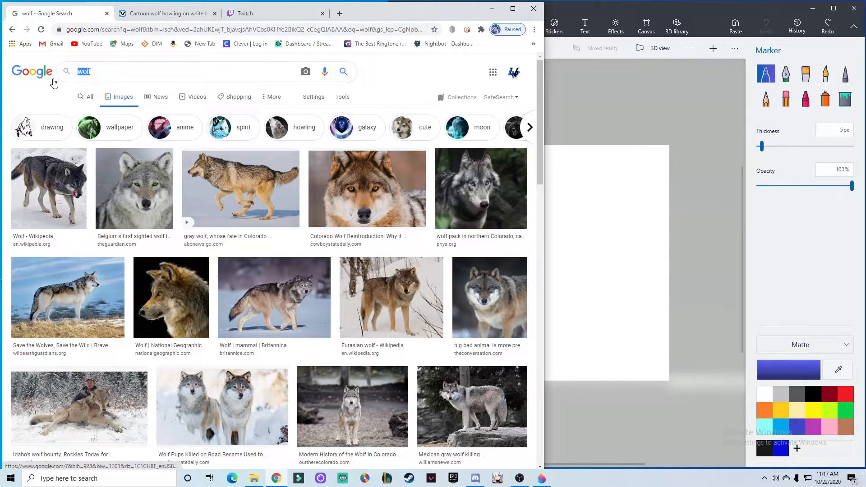
pyautogui.write('logos')
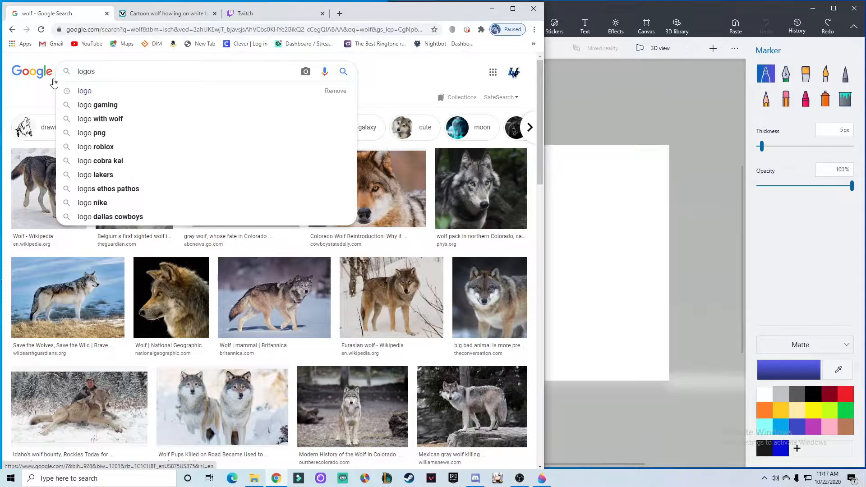
pyautogui.press('Return')
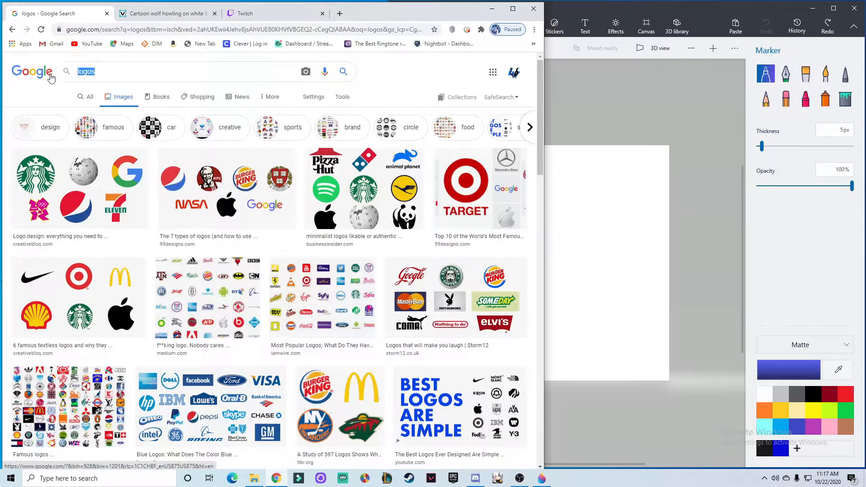
# Search images for "mic" and look through the microphone pictures.
pyautogui.write('mic')
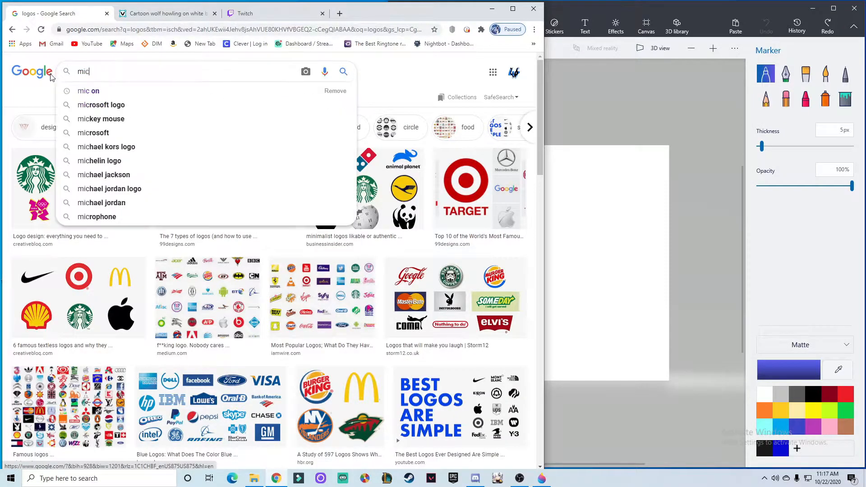
pyautogui.press('Return')
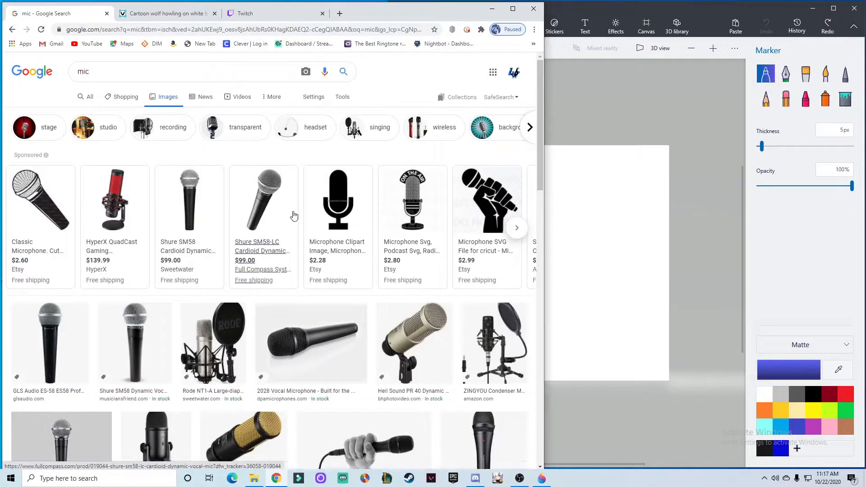
pyautogui.moveTo(352, 224)
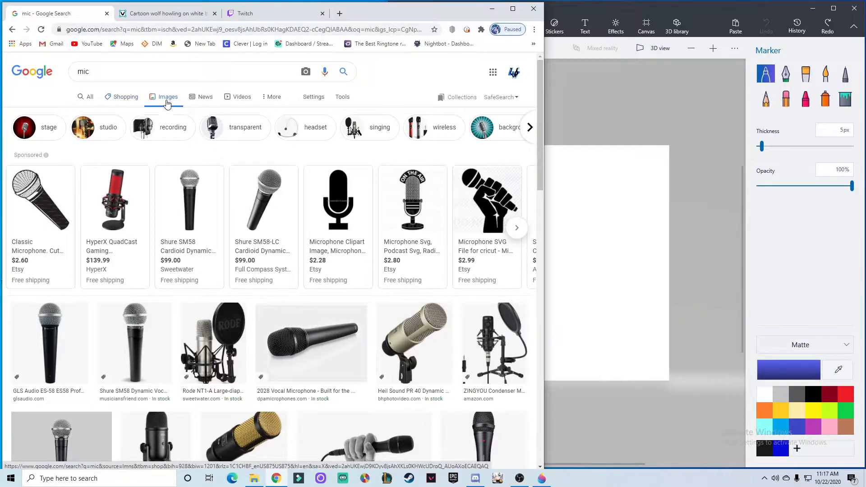
pyautogui.scroll(-9, 318, 246)
pyautogui.scroll(-9, 319, 246)
pyautogui.moveTo(313, 215)
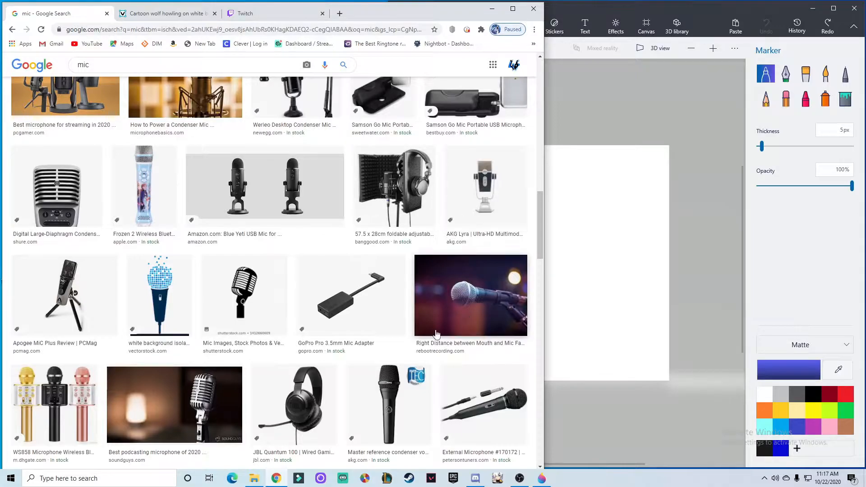
pyautogui.scroll(-6, 388, 397)
pyautogui.moveTo(168, 343)
pyautogui.scroll(15, 175, 339)
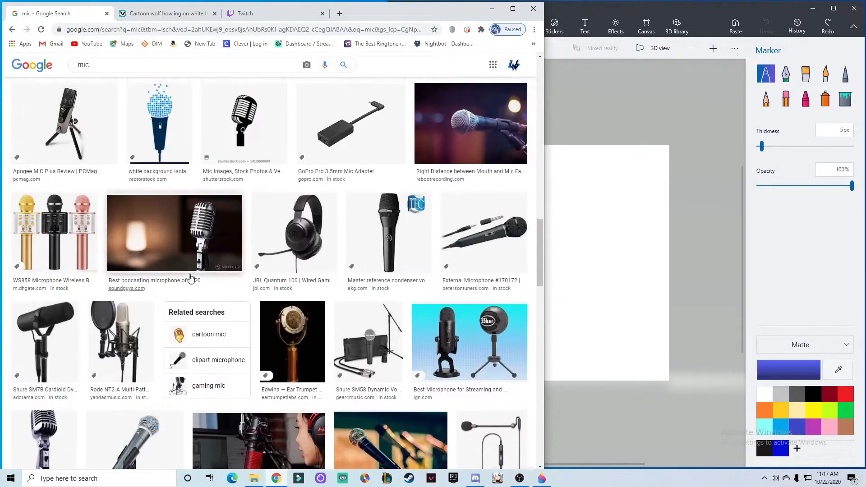
# Refine the image search to "mic logo" and browse the microphone logo designs.
pyautogui.click(123, 75)
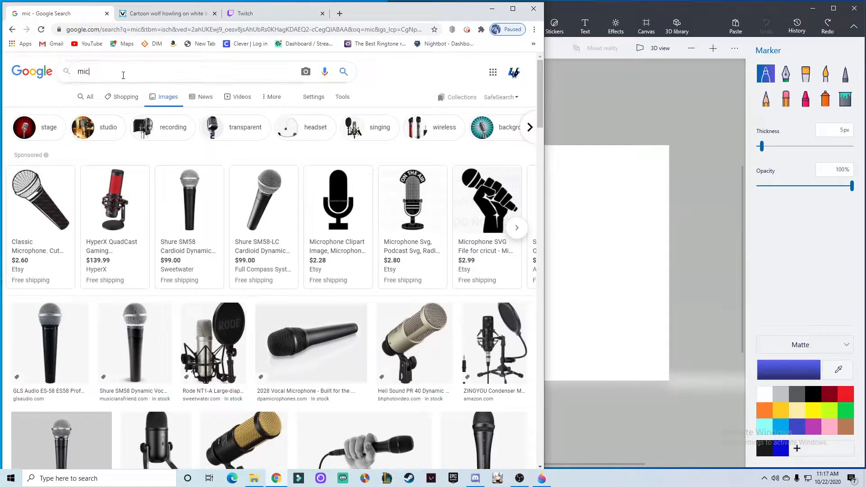
pyautogui.write('logo')
pyautogui.press('Return')
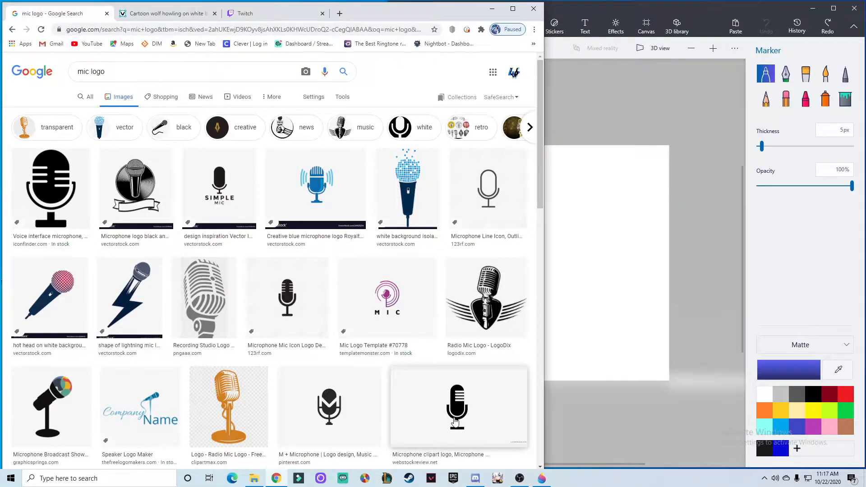
pyautogui.scroll(-4, 451, 408)
pyautogui.scroll(-4, 343, 343)
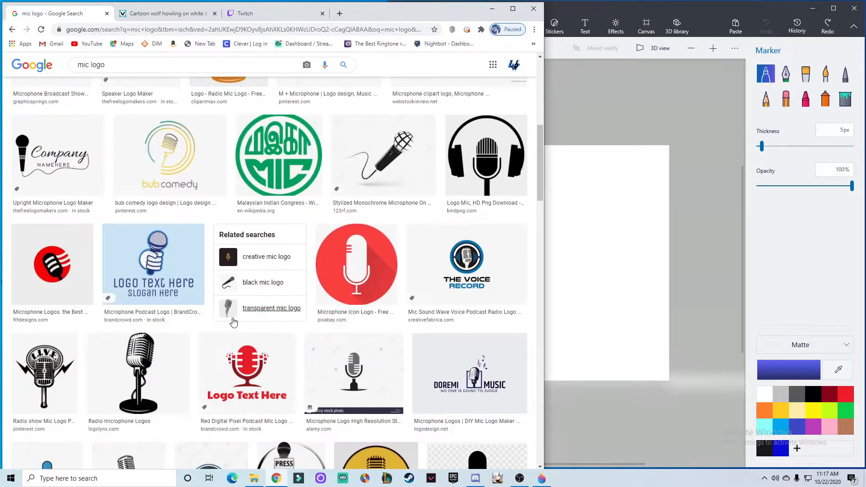
# Switch to Paint 3D and make the canvas transparent.
pyautogui.click(631, 93)
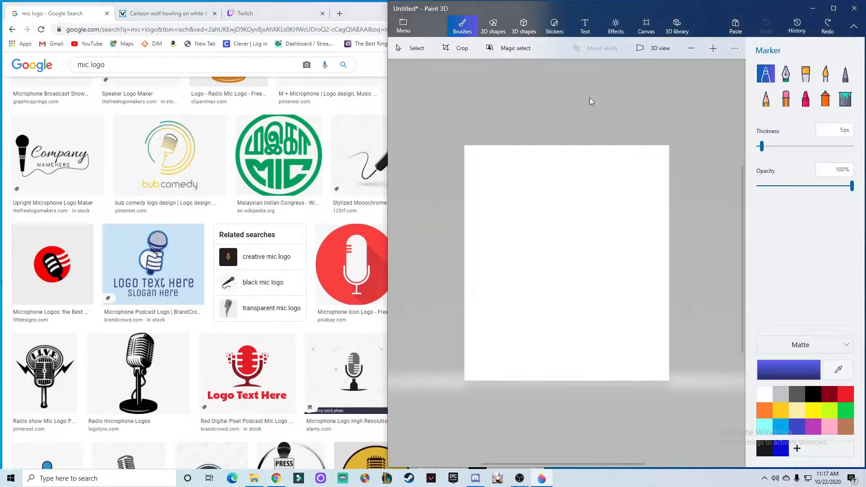
pyautogui.moveTo(634, 9); pyautogui.dragTo(599, 11)
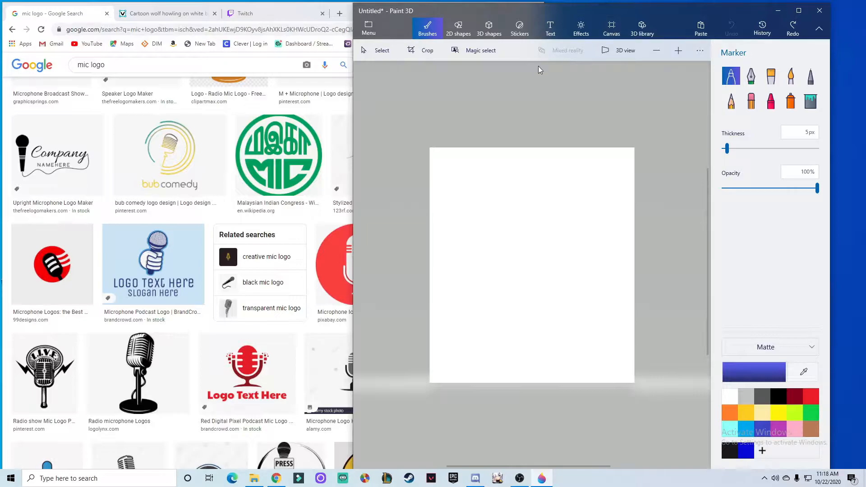
pyautogui.click(612, 37)
pyautogui.click(735, 111)
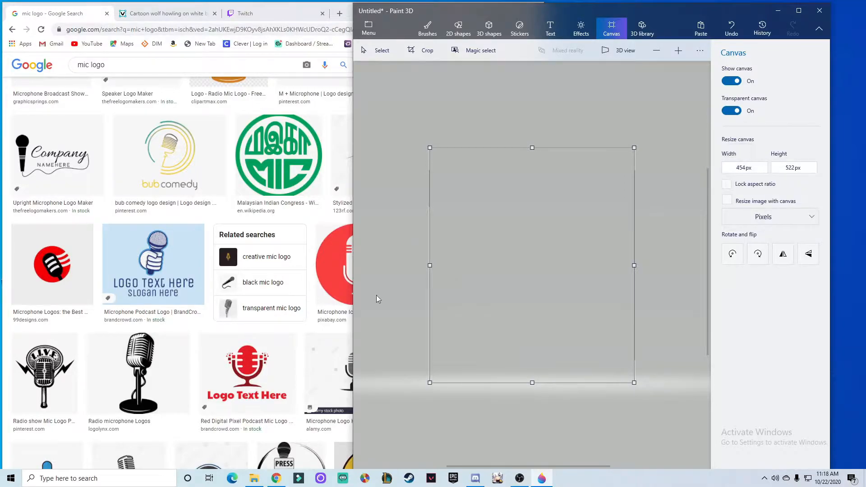
# Show the Twitch Icons folder and resize the canvas to 112 px wide and 112 px high.
pyautogui.click(255, 478)
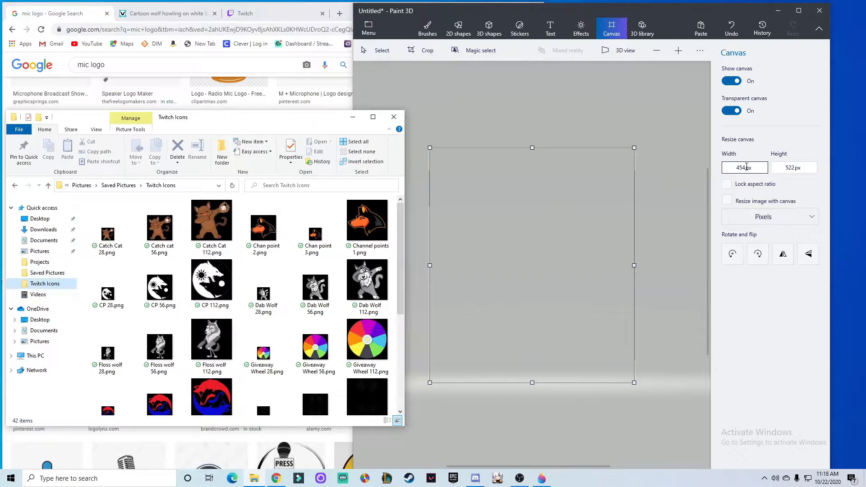
pyautogui.click(747, 168)
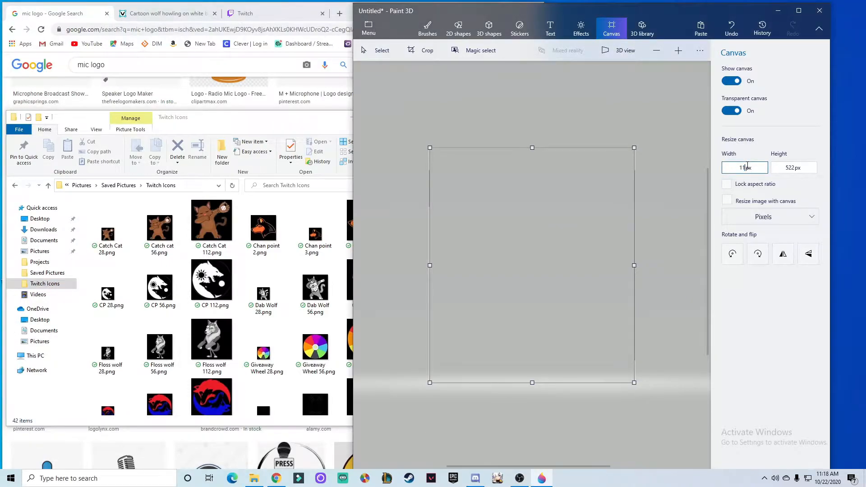
pyautogui.press('Tab')
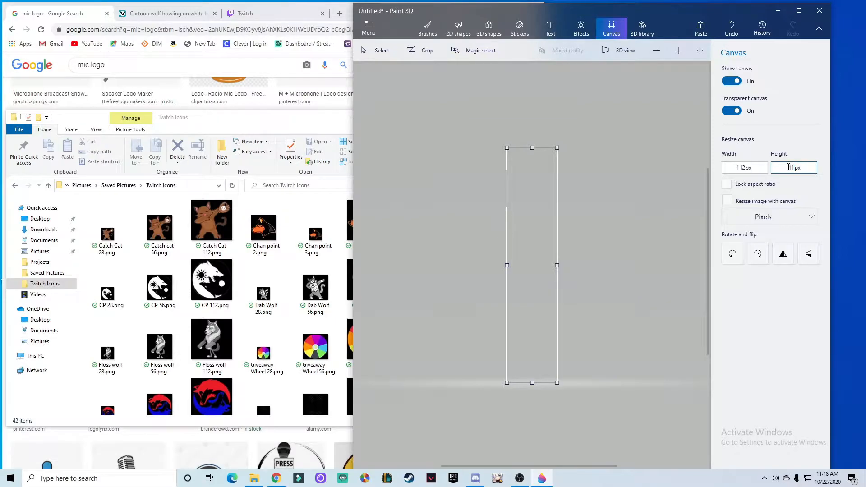
pyautogui.write('112')
pyautogui.press('Return')
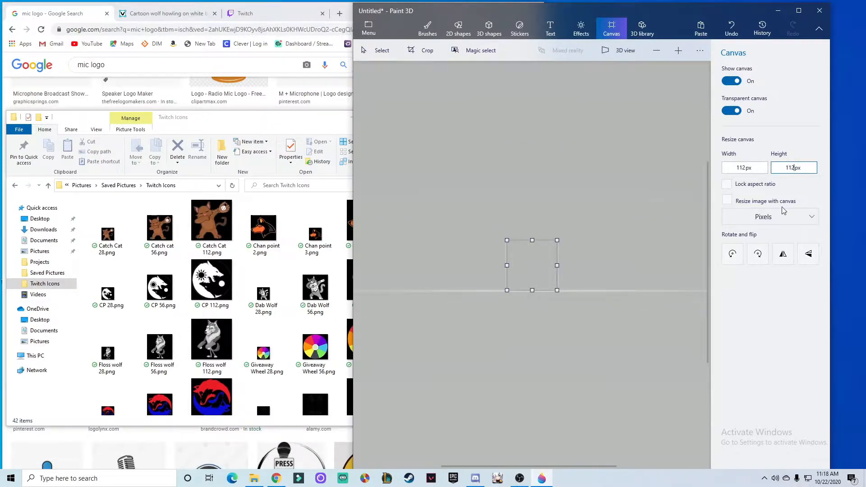
pyautogui.click(618, 259)
pyautogui.scroll(8, 591, 271)
pyautogui.scroll(-3, 592, 274)
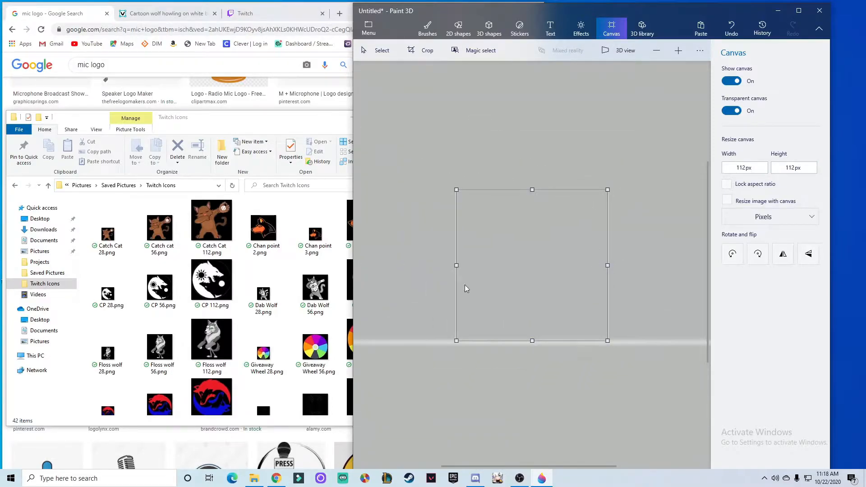
# Paste the copied sitting wolf picture onto the canvas and deselect it.
pyautogui.moveTo(480, 12); pyautogui.dragTo(409, 12)
pyautogui.rightClick(375, 149)
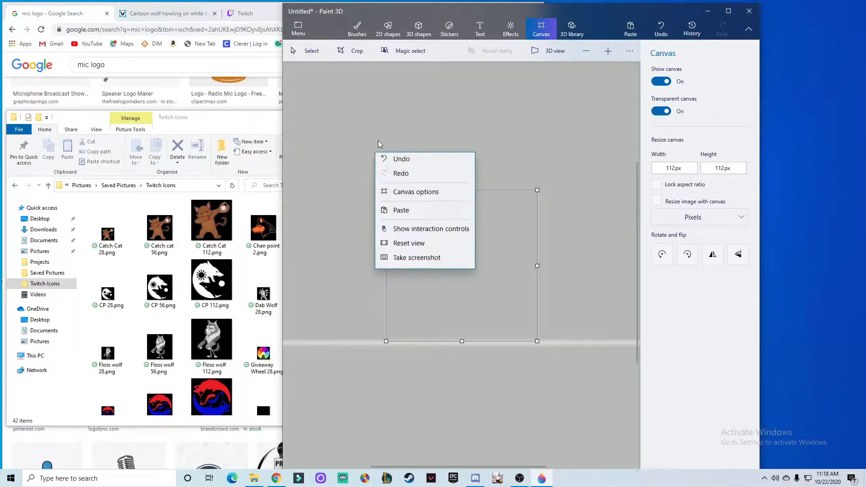
pyautogui.click(434, 214)
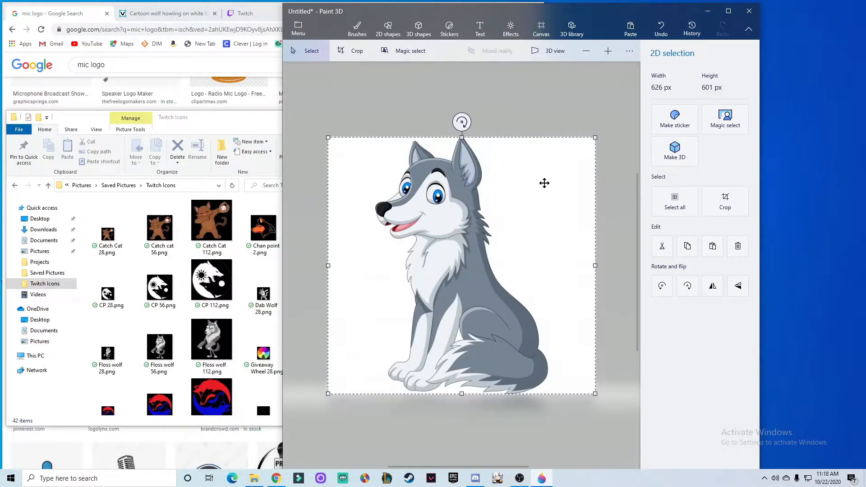
pyautogui.click(536, 99)
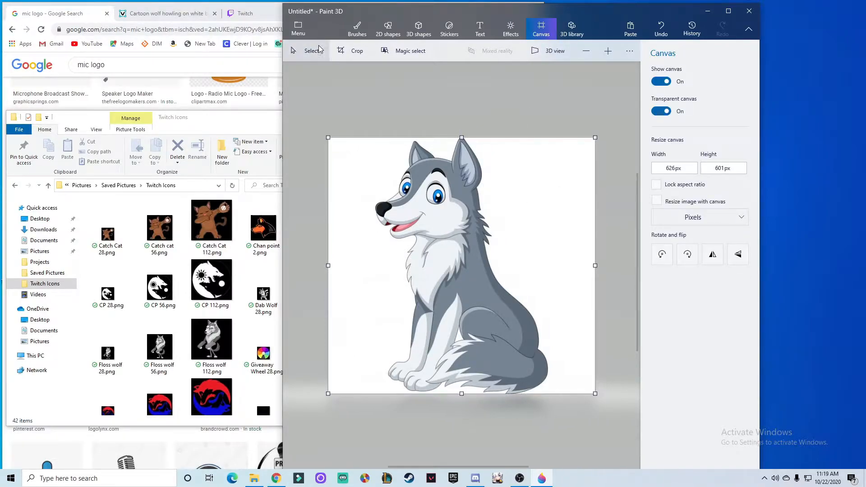
# Run Magic select on the wolf picture with the whole image as the area to cut out.
pyautogui.click(392, 53)
pyautogui.moveTo(595, 137); pyautogui.dragTo(623, 121)
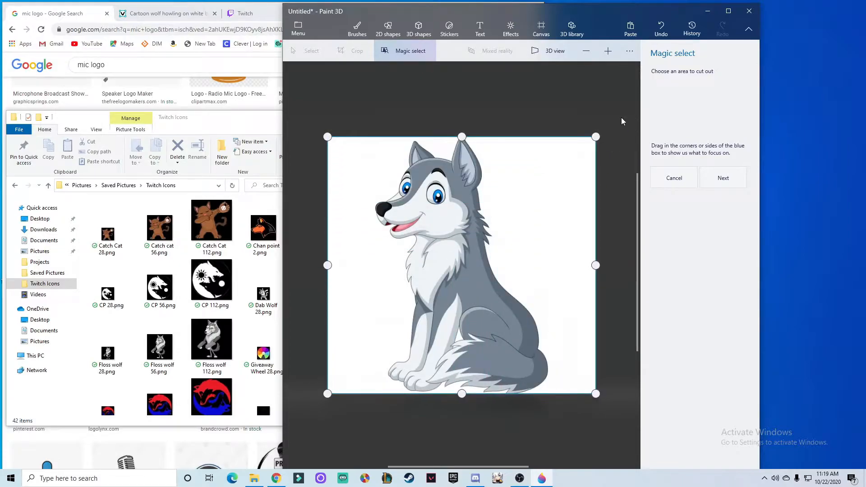
pyautogui.click(723, 179)
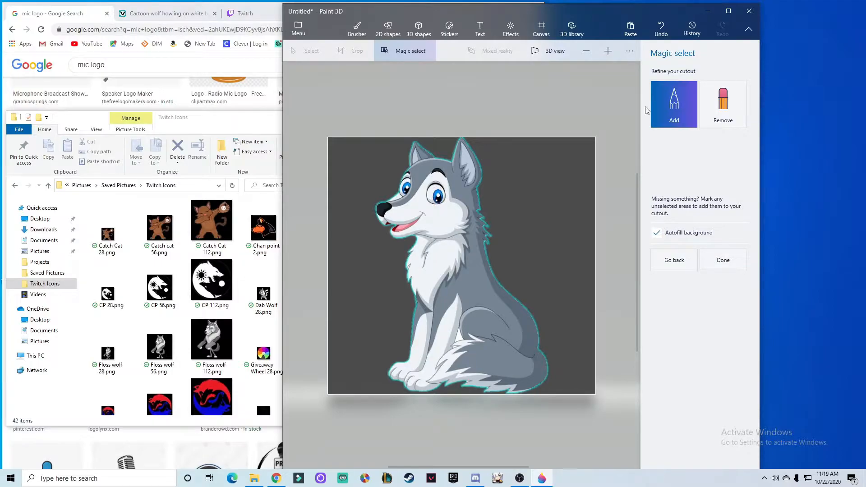
# Mark the wolf's nearer eye for removal from the cutout.
pyautogui.click(735, 110)
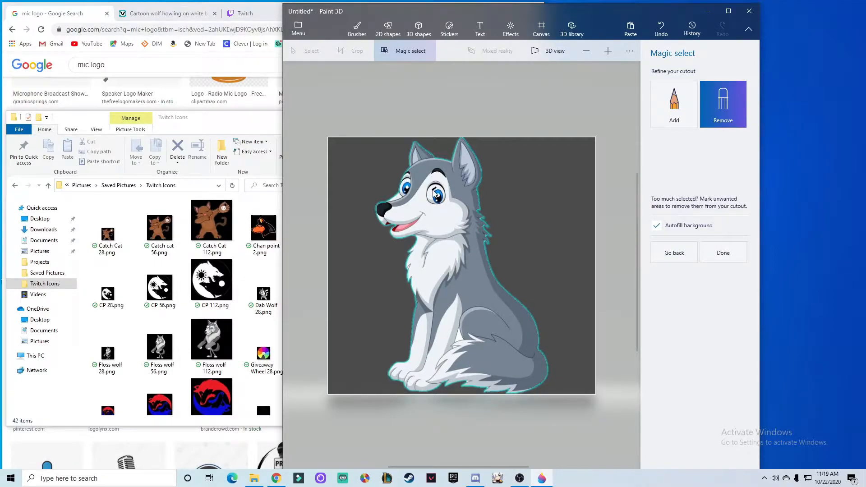
pyautogui.moveTo(432, 201); pyautogui.dragTo(444, 193)
pyautogui.scroll(10, 445, 204)
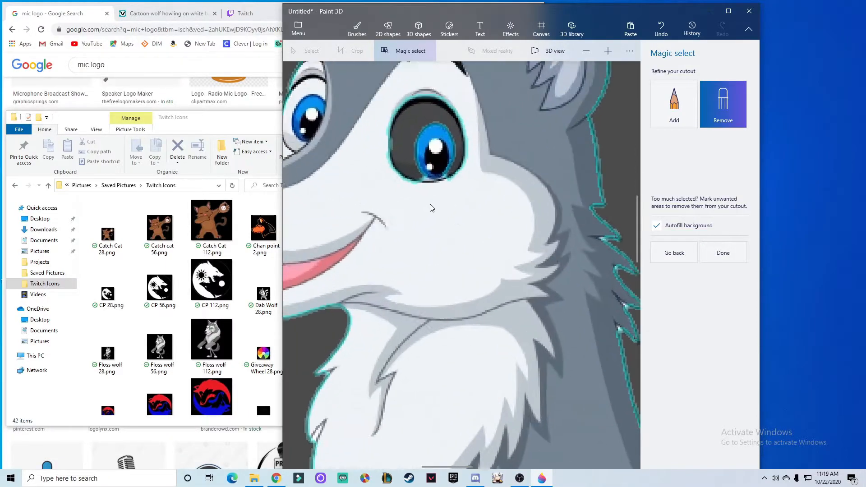
pyautogui.scroll(-3, 496, 113)
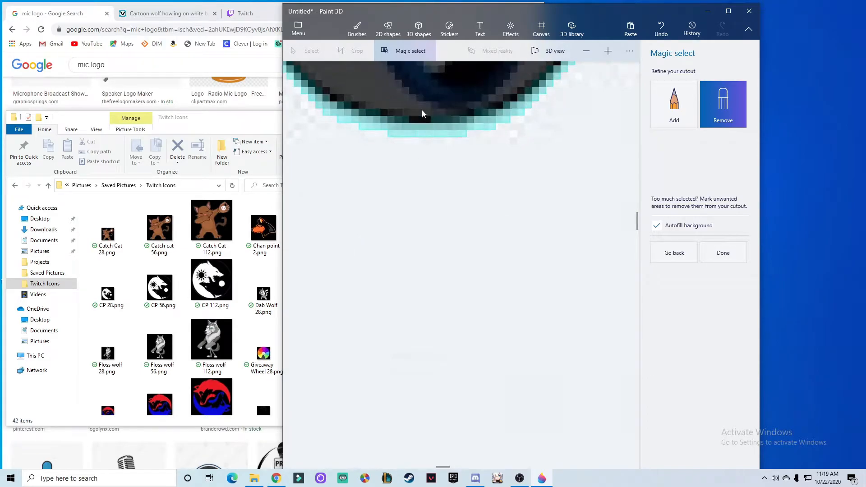
pyautogui.scroll(-8, 497, 85)
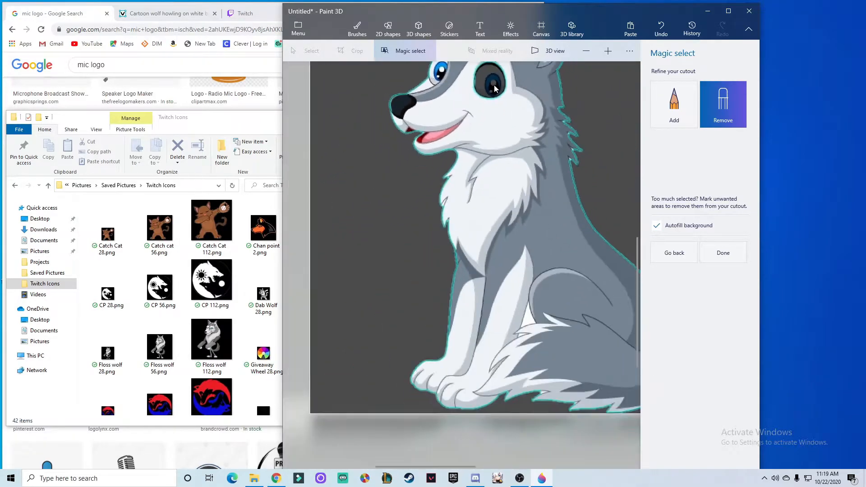
# Mark the removed eye areas to add them back, then discard the refinements and regenerate the wolf cutout.
pyautogui.click(674, 104)
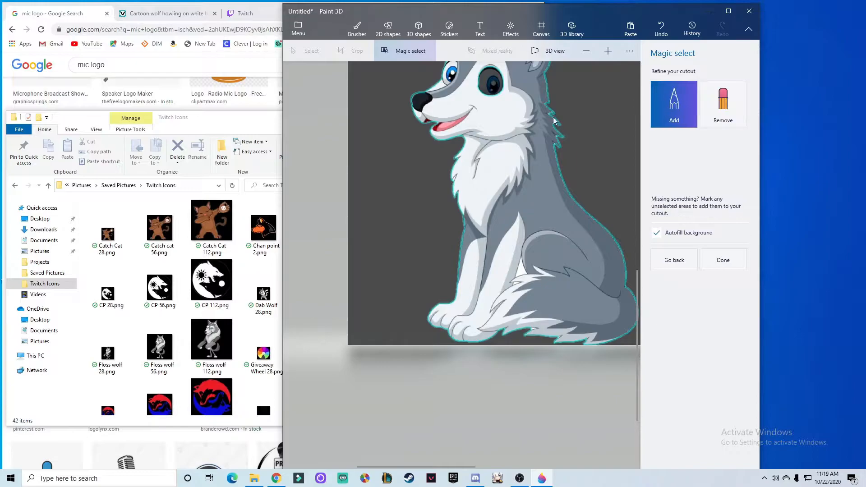
pyautogui.scroll(4, 497, 74)
pyautogui.scroll(2, 487, 79)
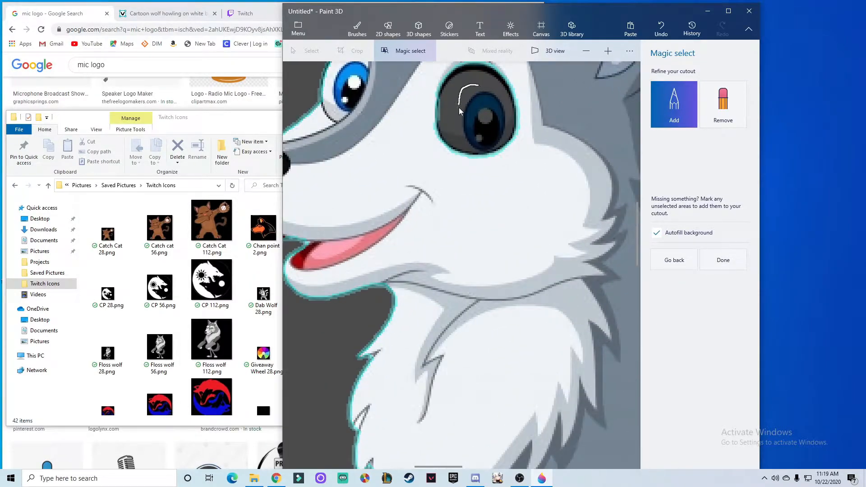
pyautogui.moveTo(504, 134); pyautogui.dragTo(504, 134)
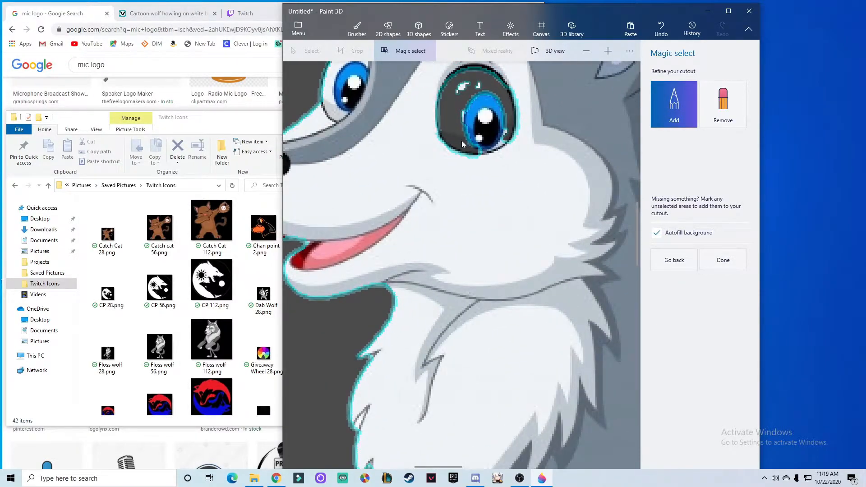
pyautogui.moveTo(462, 96)
pyautogui.mouseDown()
pyautogui.moveTo(453, 124)
pyautogui.moveTo(475, 147)
pyautogui.mouseUp()
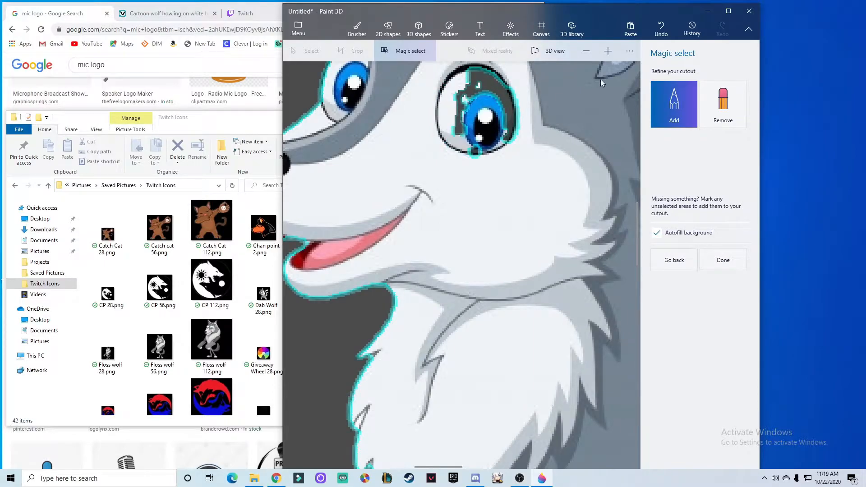
pyautogui.scroll(-5, 558, 123)
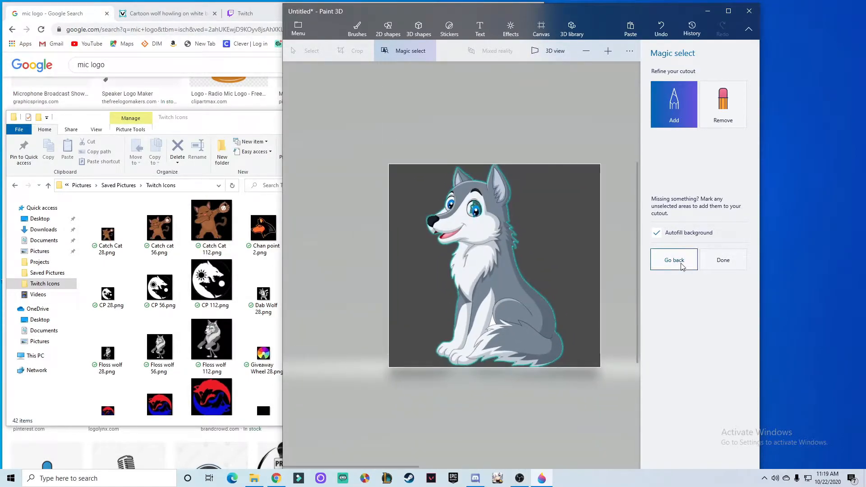
pyautogui.click(682, 267)
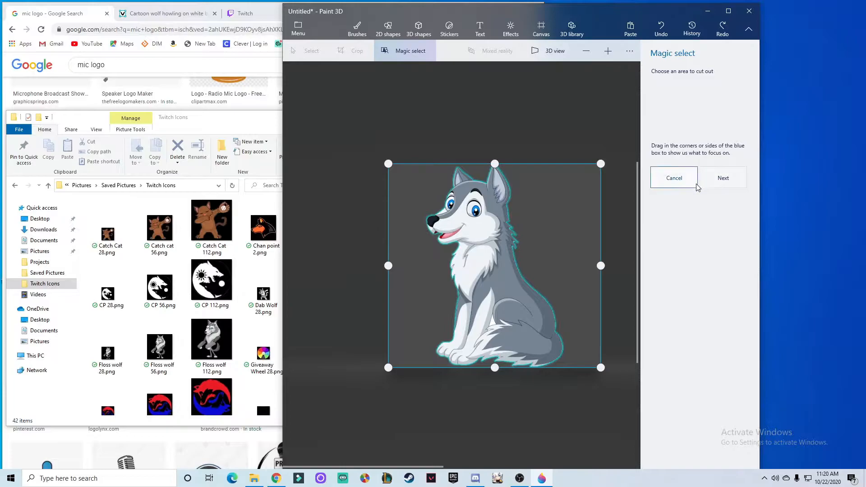
pyautogui.click(736, 182)
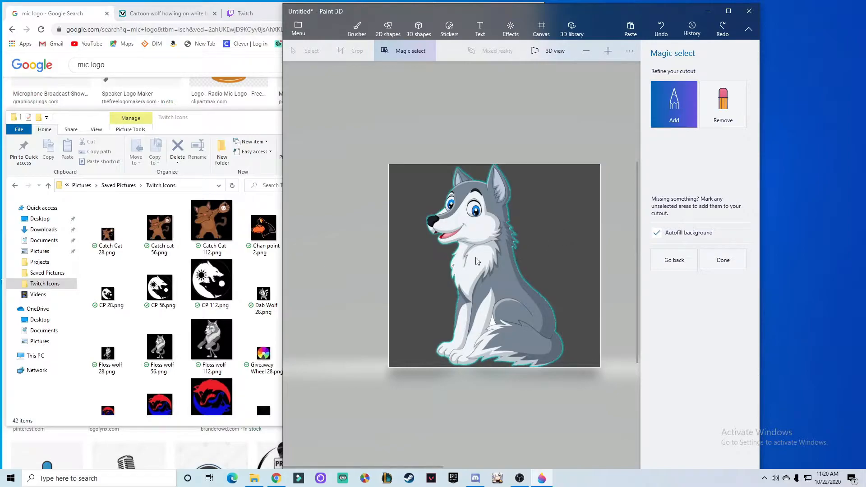
# Add the white background behind the wolf's back and tail to the cutout.
pyautogui.click(722, 108)
pyautogui.click(688, 111)
pyautogui.moveTo(572, 246); pyautogui.dragTo(591, 300)
pyautogui.moveTo(526, 187)
pyautogui.mouseDown()
pyautogui.moveTo(559, 297)
pyautogui.moveTo(552, 300)
pyautogui.moveTo(572, 337)
pyautogui.moveTo(556, 370)
pyautogui.mouseUp()
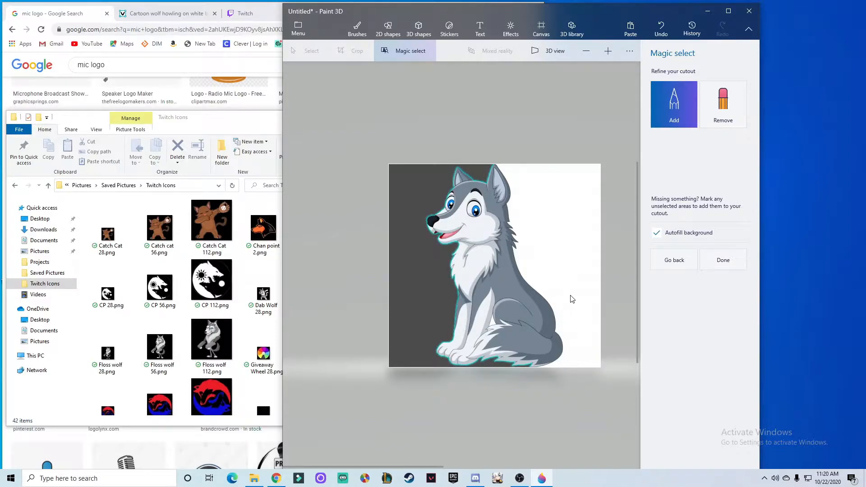
# Mark the background along the wolf's back for removal, then discard the refinements and regenerate the cutout.
pyautogui.click(702, 108)
pyautogui.moveTo(503, 172)
pyautogui.mouseDown()
pyautogui.moveTo(562, 202)
pyautogui.moveTo(584, 269)
pyautogui.moveTo(582, 332)
pyautogui.moveTo(563, 370)
pyautogui.mouseUp()
pyautogui.moveTo(514, 189)
pyautogui.mouseDown()
pyautogui.moveTo(530, 260)
pyautogui.moveTo(565, 309)
pyautogui.moveTo(570, 361)
pyautogui.mouseUp()
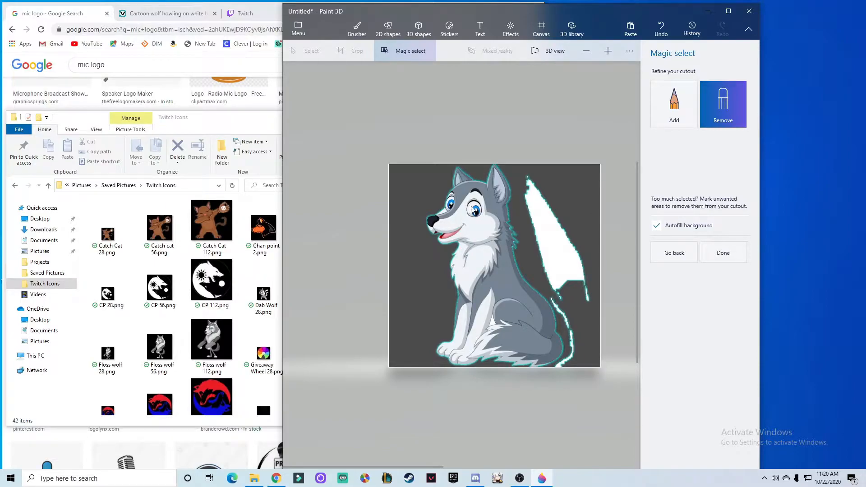
pyautogui.click(672, 253)
pyautogui.click(733, 177)
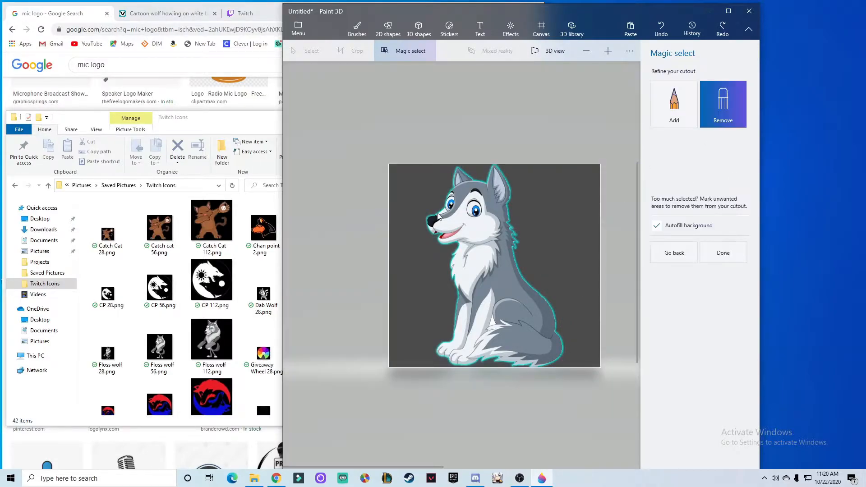
# Check the cutout outline around the wolf's muzzle and finish the Magic select cutout.
pyautogui.scroll(2, 440, 217)
pyautogui.scroll(3, 440, 217)
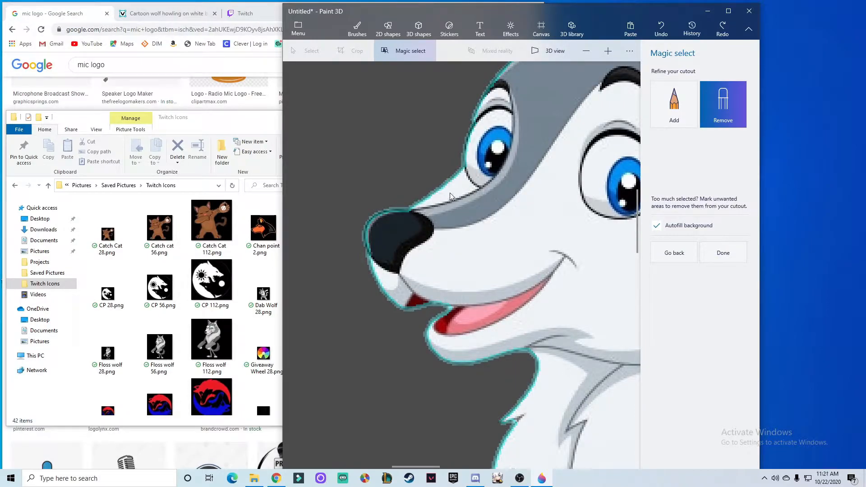
pyautogui.scroll(-5, 469, 209)
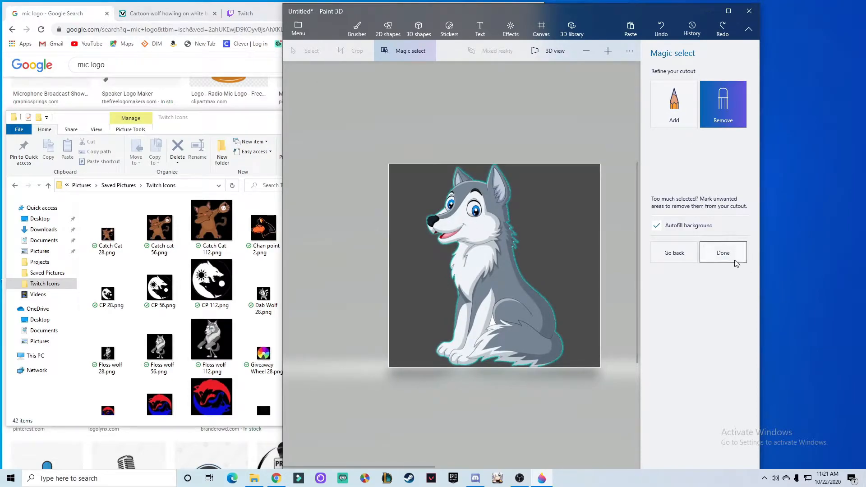
pyautogui.click(737, 259)
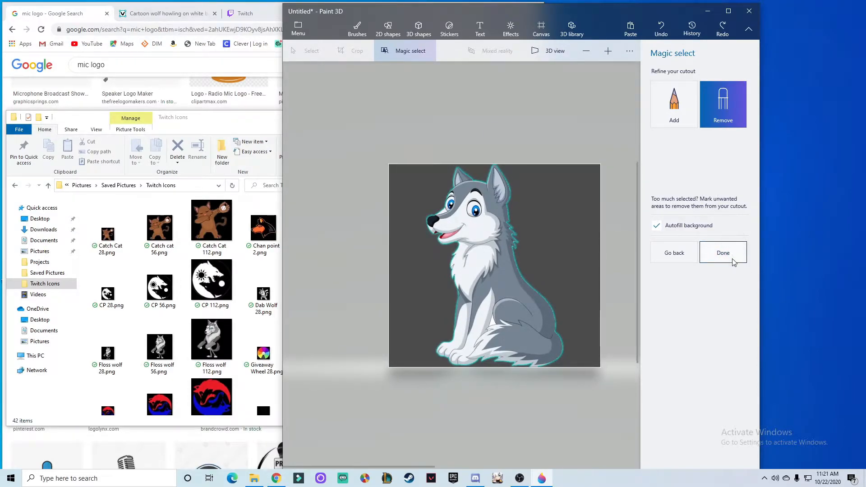
# Move the wolf cutout off the white background to the right side of the canvas.
pyautogui.moveTo(481, 283); pyautogui.dragTo(358, 208)
pyautogui.click(570, 246)
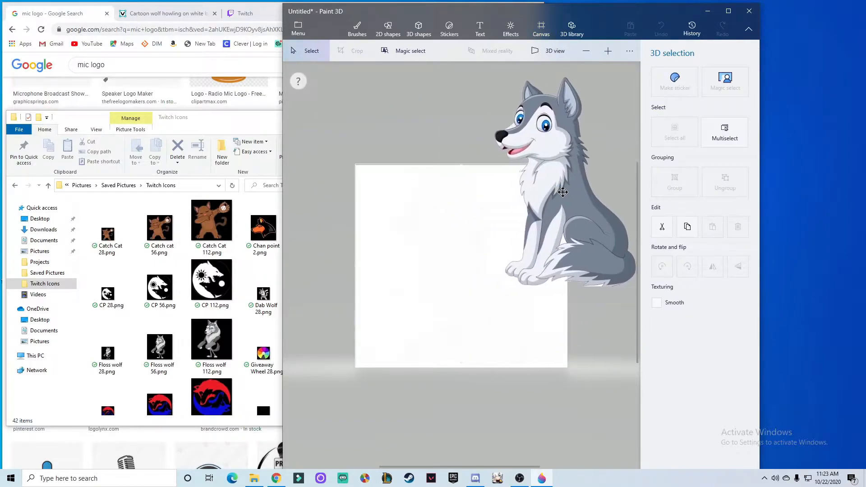
pyautogui.moveTo(586, 209); pyautogui.dragTo(629, 196)
pyautogui.scroll(-5, 460, 275)
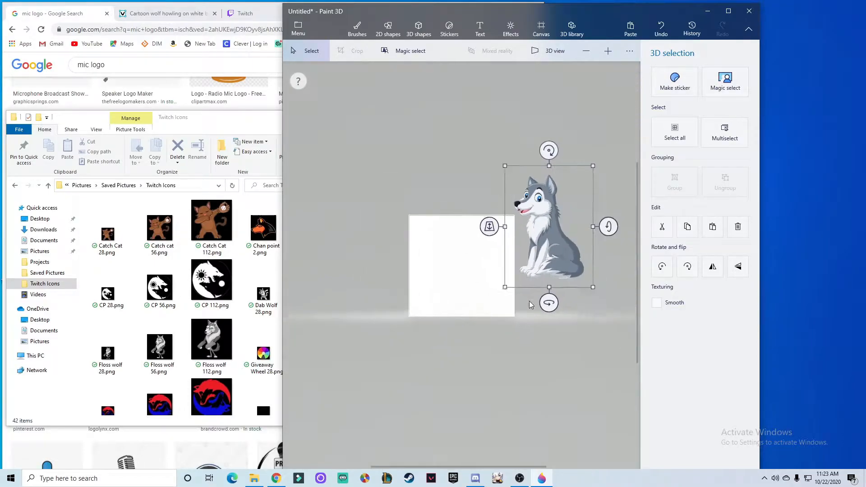
# Select the leftover white background on the canvas and delete it.
pyautogui.click(457, 274)
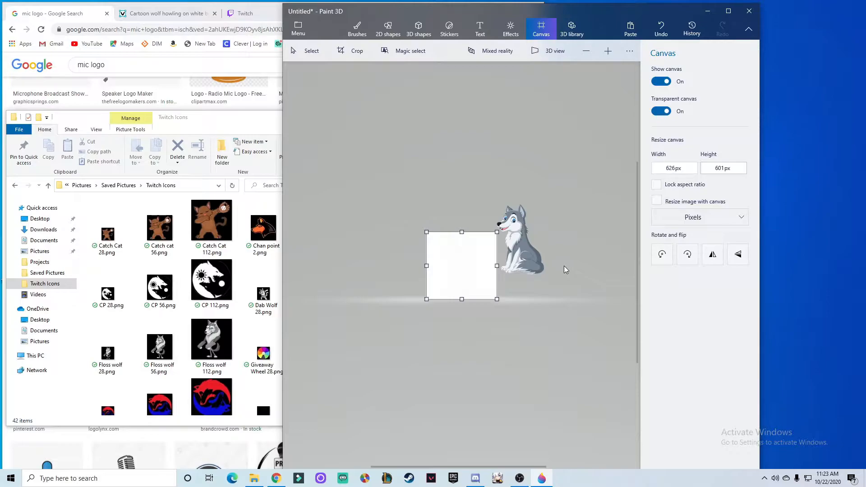
pyautogui.moveTo(500, 342); pyautogui.dragTo(502, 347)
pyautogui.moveTo(386, 188); pyautogui.dragTo(501, 351)
pyautogui.press('Delete')
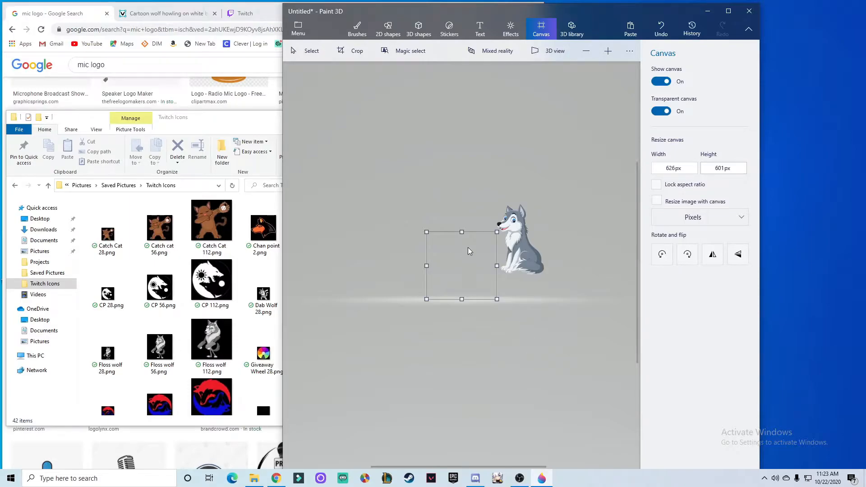
pyautogui.scroll(3, 435, 245)
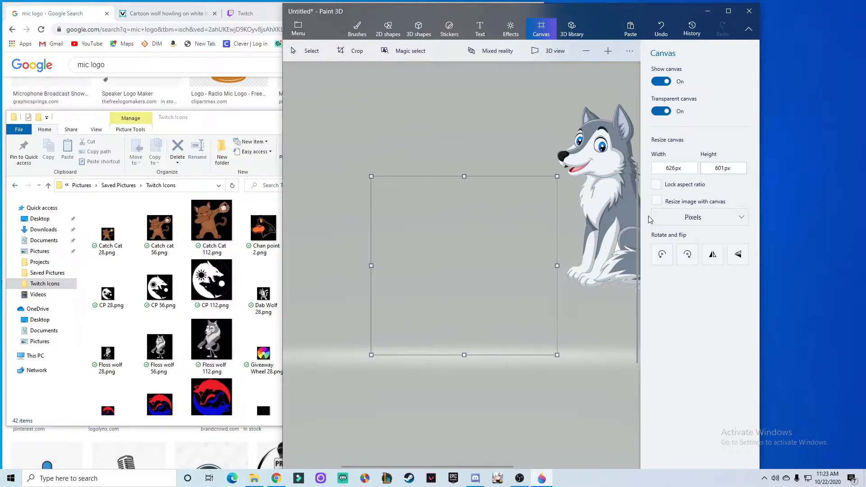
# Resize the canvas to 112 px wide and 112 px high.
pyautogui.click(684, 164)
pyautogui.write('11')
pyautogui.click(723, 169)
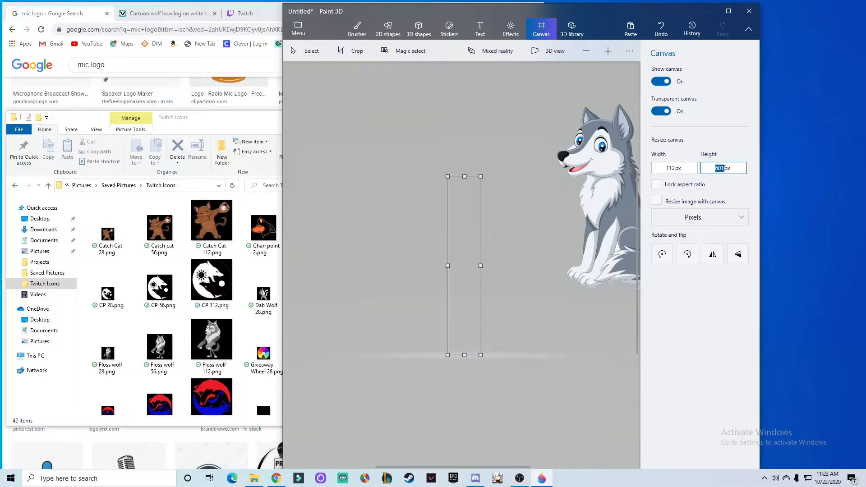
pyautogui.write('12')
pyautogui.click(534, 254)
# Shrink the wolf cutout and position it so that it fits inside the small square canvas.
pyautogui.moveTo(618, 201); pyautogui.dragTo(533, 260)
pyautogui.moveTo(605, 353); pyautogui.dragTo(515, 212)
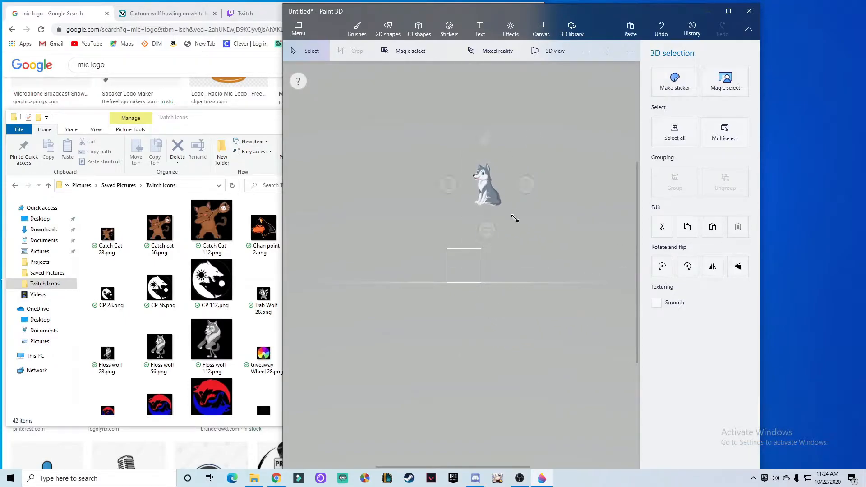
pyautogui.scroll(3, 486, 271)
pyautogui.moveTo(493, 124); pyautogui.dragTo(480, 299)
pyautogui.scroll(5, 487, 294)
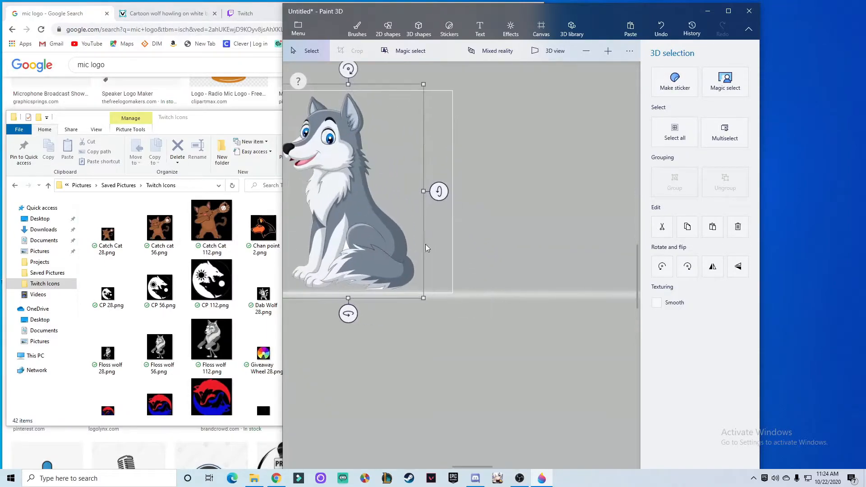
pyautogui.scroll(-3, 422, 240)
pyautogui.moveTo(387, 226); pyautogui.dragTo(391, 226)
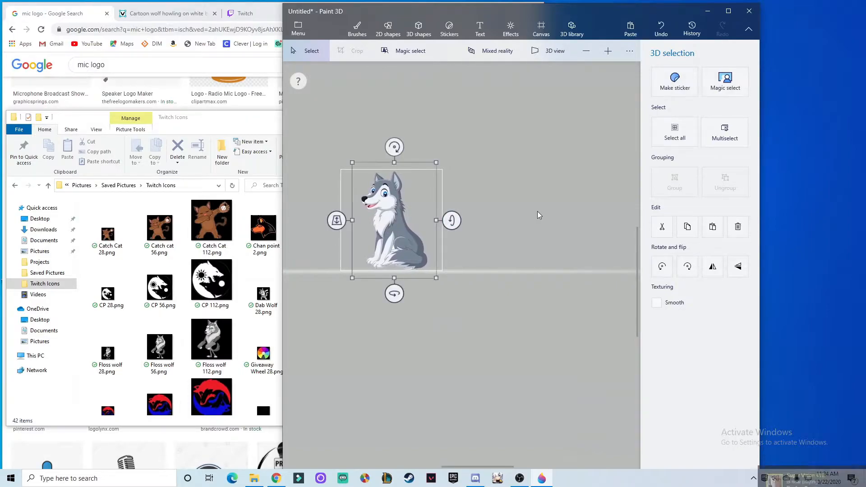
pyautogui.click(543, 211)
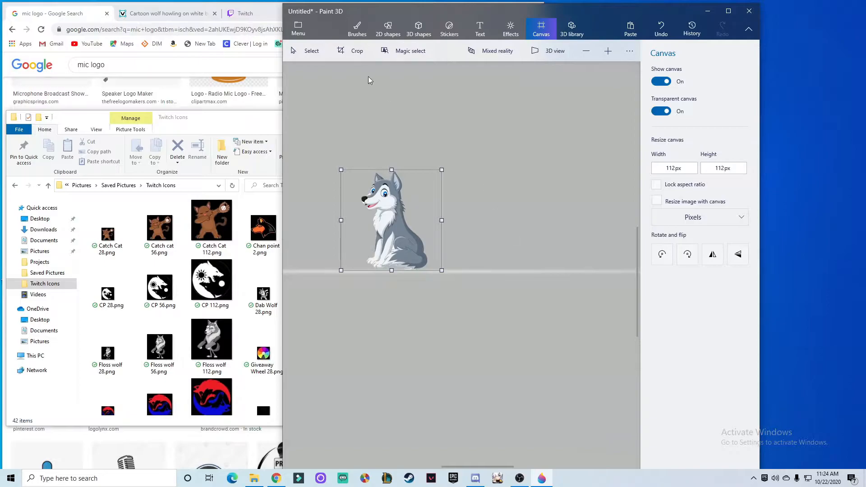
# Save a PNG image copy of the wolf canvas as "Test wolf 112.png" in the Twitch Icons folder.
pyautogui.click(294, 28)
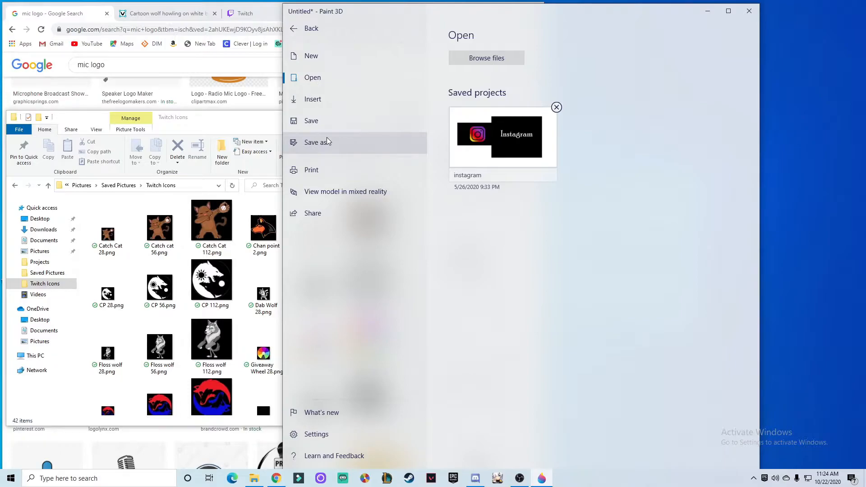
pyautogui.click(333, 142)
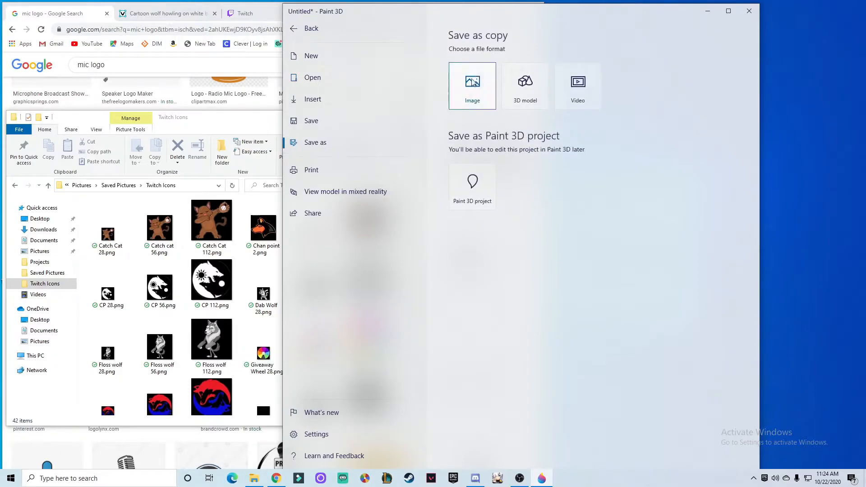
pyautogui.click(478, 93)
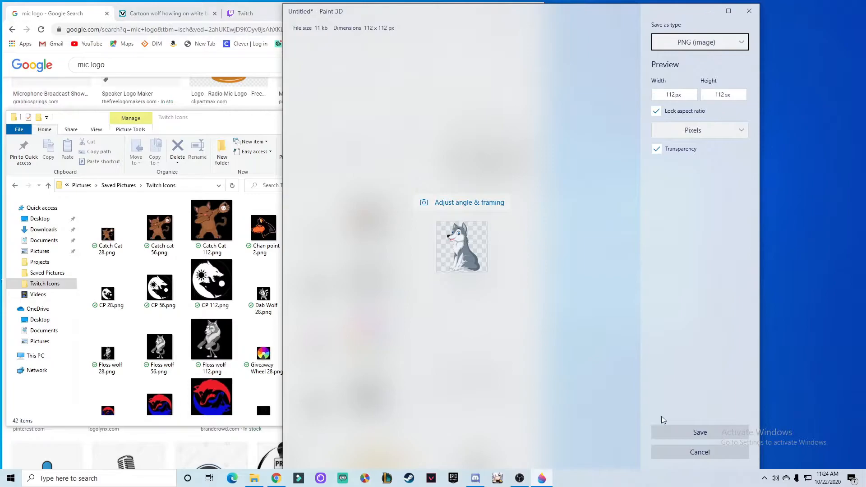
pyautogui.click(679, 432)
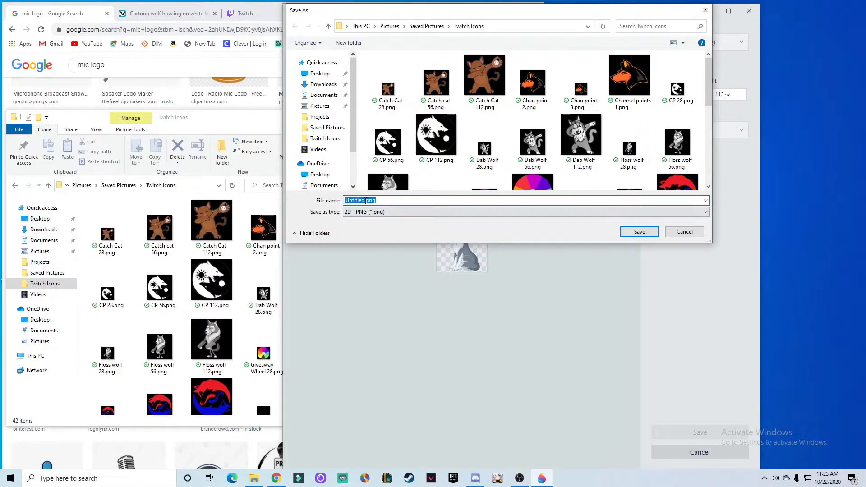
pyautogui.click(364, 201)
pyautogui.press('BackSpace')
pyautogui.press('BackSpace')
pyautogui.press('BackSpace')
pyautogui.press('BackSpace')
pyautogui.press('BackSpace')
pyautogui.press('BackSpace')
pyautogui.press('BackSpace')
pyautogui.press('BackSpace')
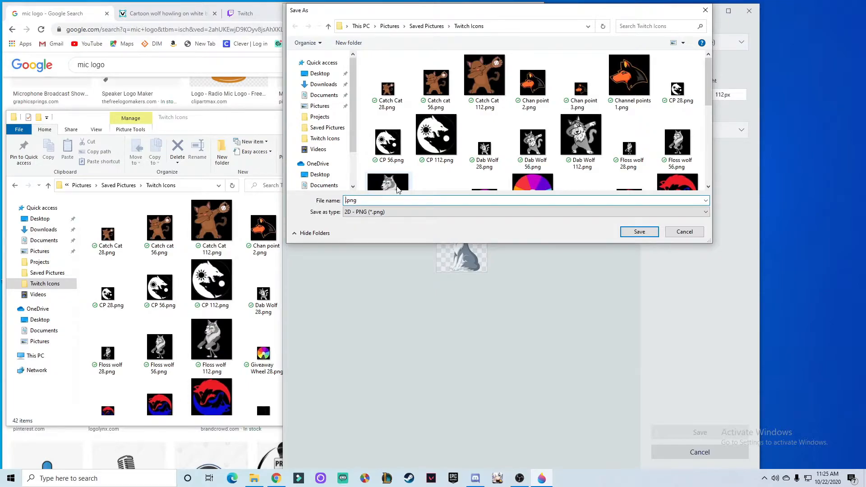
pyautogui.write('Test wo')
pyautogui.write('lf 112')
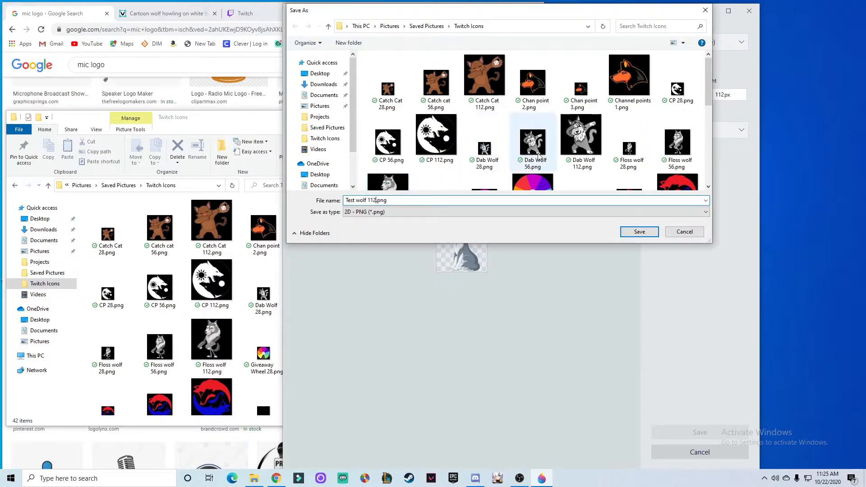
pyautogui.click(641, 235)
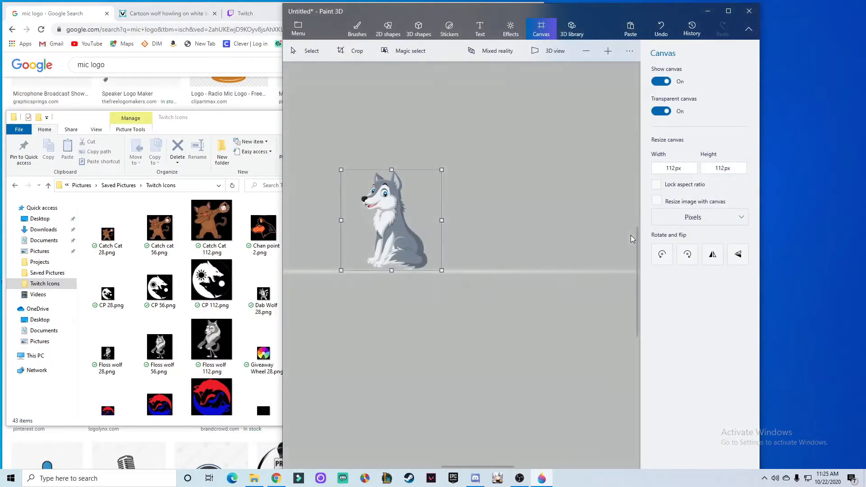
# Start another PNG image copy of the wolf and set its size to 56 x 56 px.
pyautogui.click(298, 29)
pyautogui.click(330, 141)
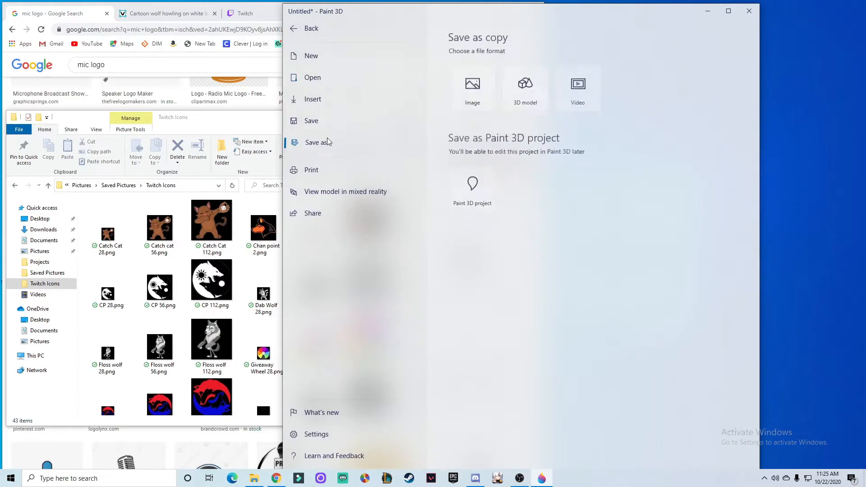
pyautogui.click(473, 97)
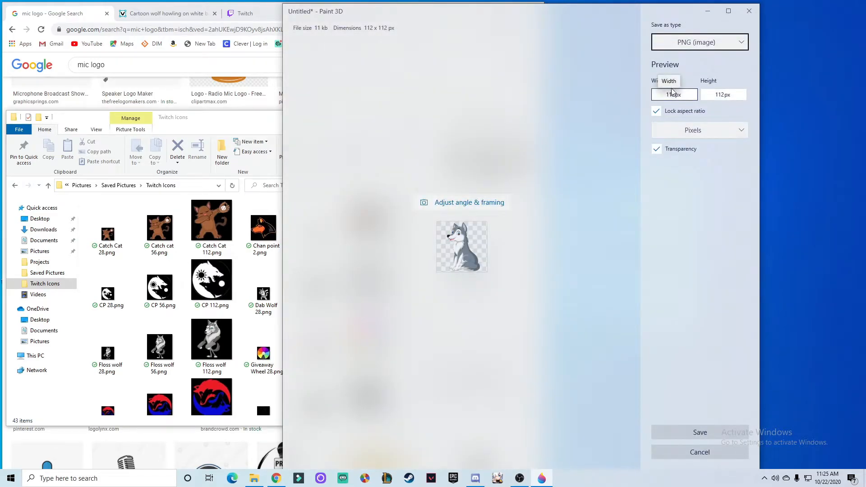
pyautogui.doubleClick(674, 95)
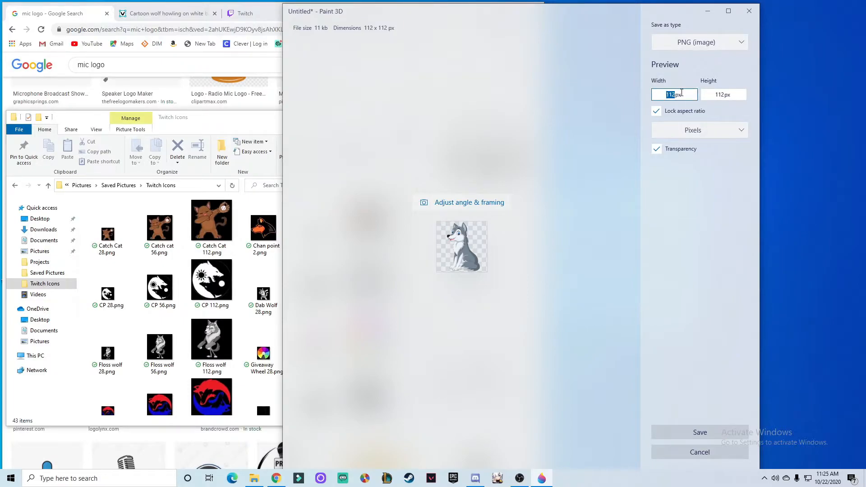
pyautogui.write('56')
pyautogui.press('Return')
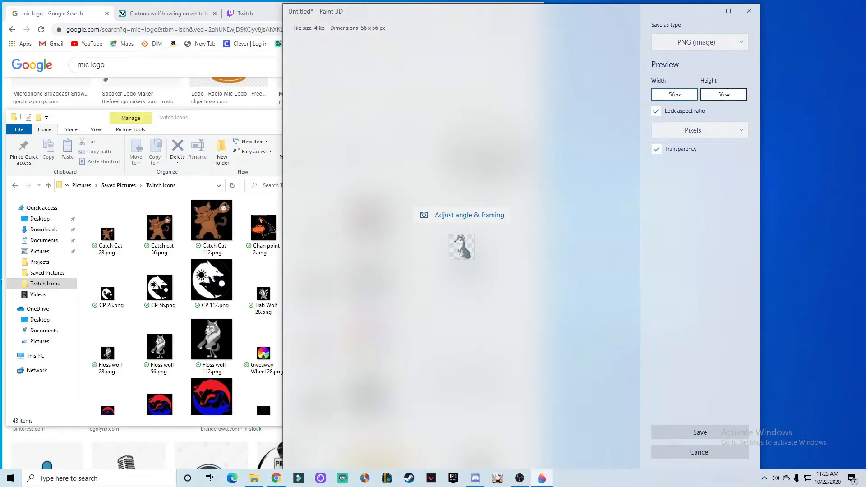
# Save the resized copy as "Test wolf 56.png" in the Twitch Icons folder.
pyautogui.click(712, 436)
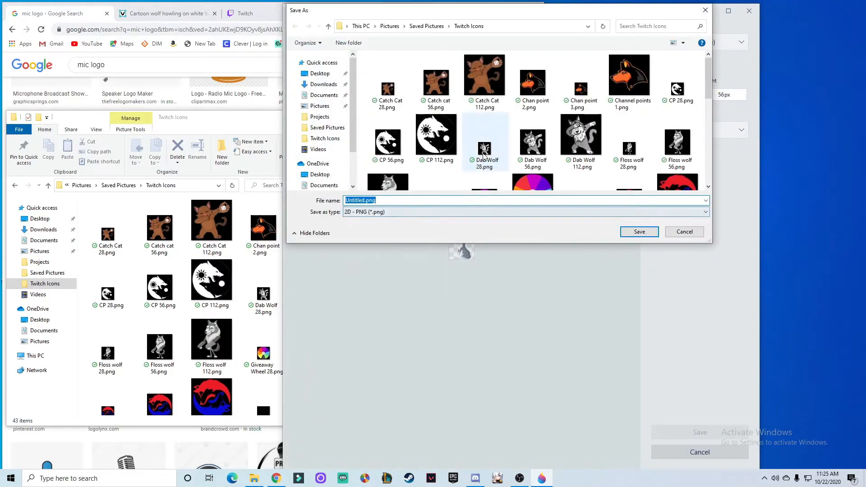
pyautogui.scroll(-6, 478, 169)
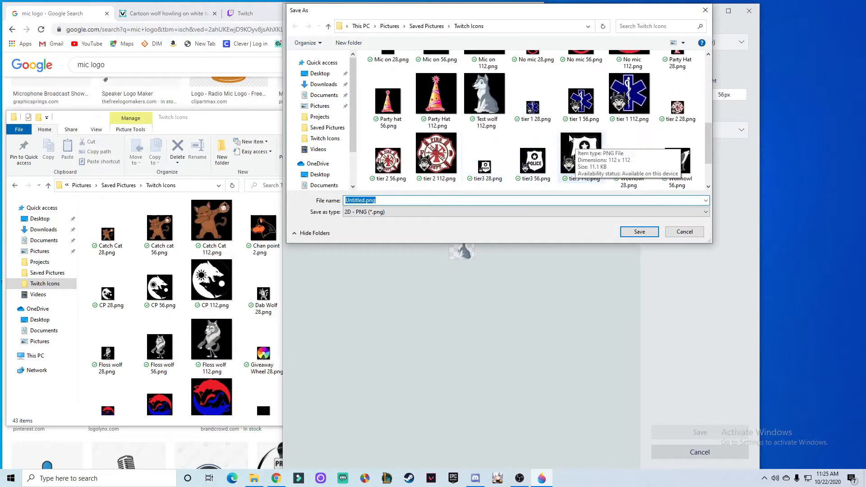
pyautogui.moveTo(364, 201); pyautogui.dragTo(339, 205)
pyautogui.write('Test wo')
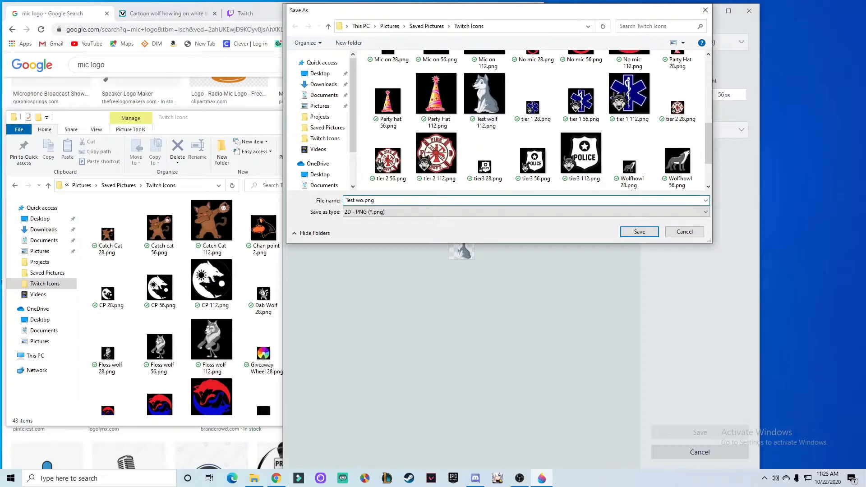
pyautogui.write('lf 56')
pyautogui.click(639, 232)
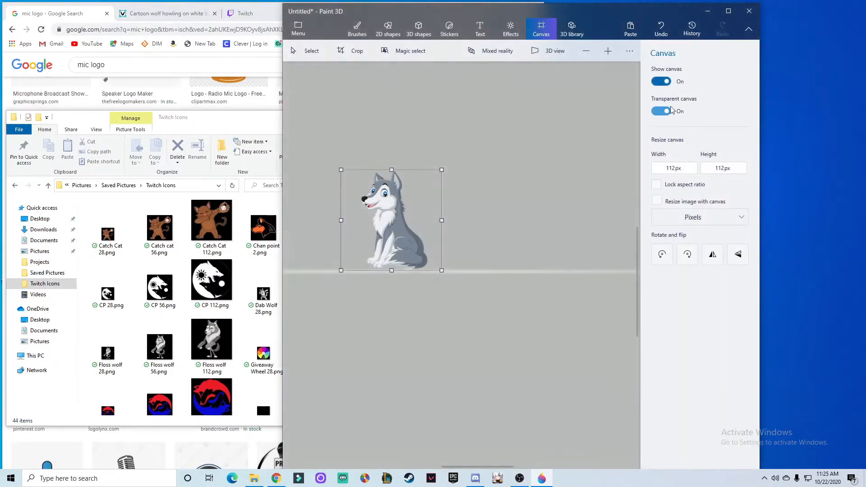
# Start a third PNG image copy of the wolf and set its size to 28 x 28 px.
pyautogui.click(300, 34)
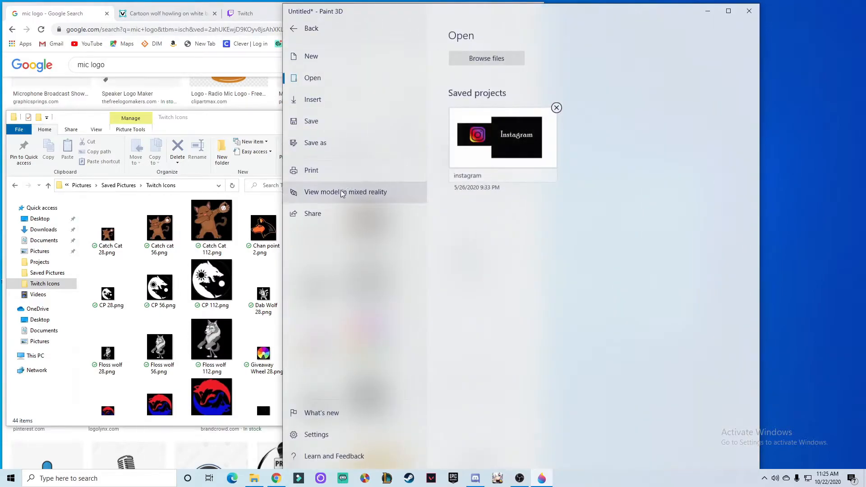
pyautogui.click(353, 145)
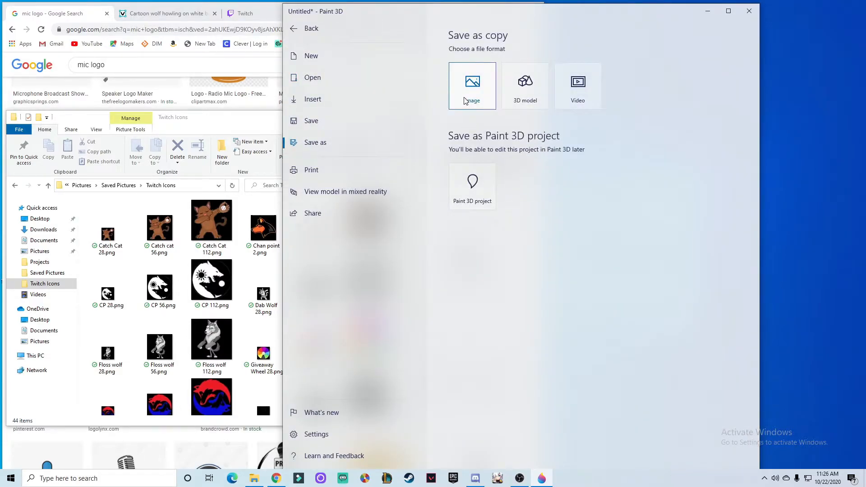
pyautogui.click(454, 83)
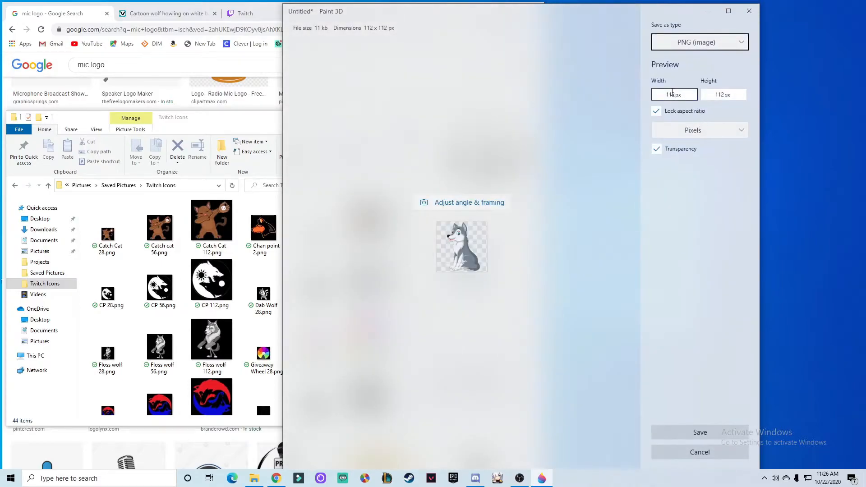
pyautogui.click(676, 94)
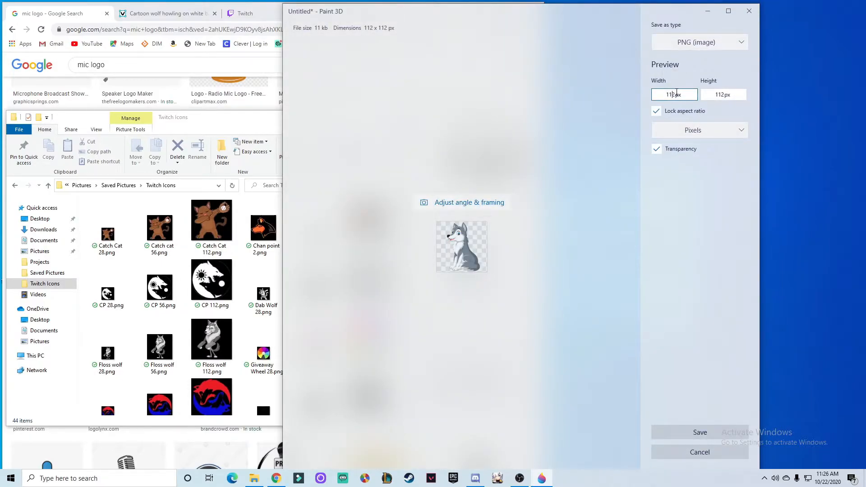
pyautogui.moveTo(675, 93); pyautogui.dragTo(660, 99)
pyautogui.write('2')
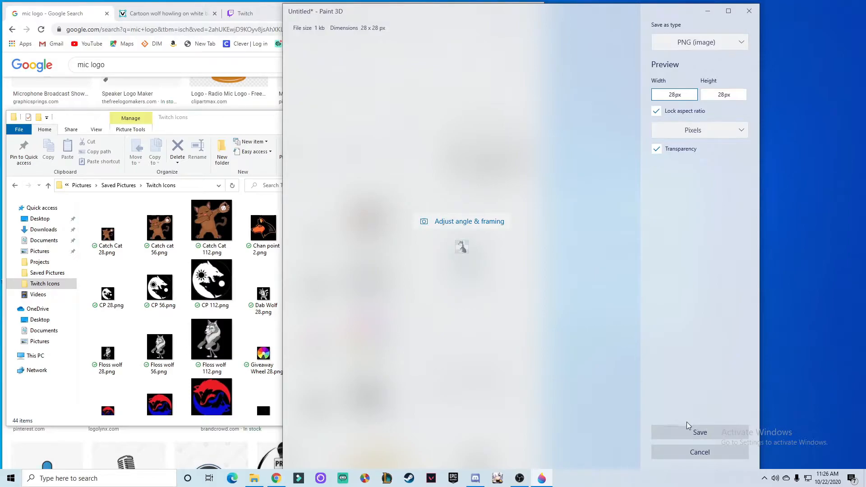
# Save the smallest copy as "Test wolf 28.png" in the Twitch Icons folder.
pyautogui.click(685, 433)
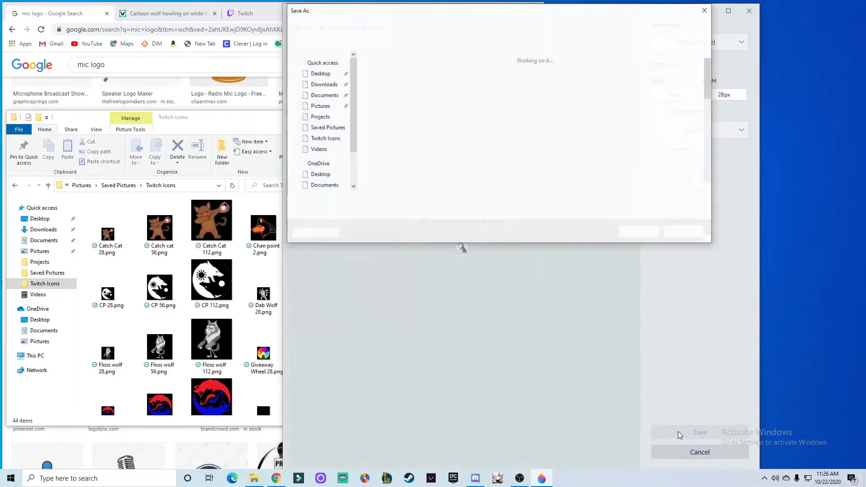
pyautogui.click(365, 200)
pyautogui.moveTo(364, 200); pyautogui.dragTo(329, 203)
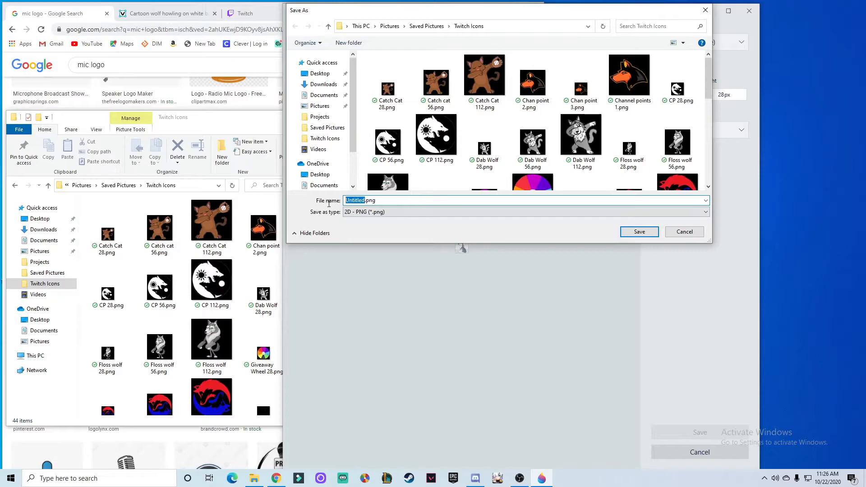
pyautogui.write('Test wool 28')
pyautogui.press('BackSpace')
pyautogui.press('BackSpace')
pyautogui.press('BackSpace')
pyautogui.press('BackSpace')
pyautogui.press('BackSpace')
pyautogui.write('lf 28')
pyautogui.click(640, 232)
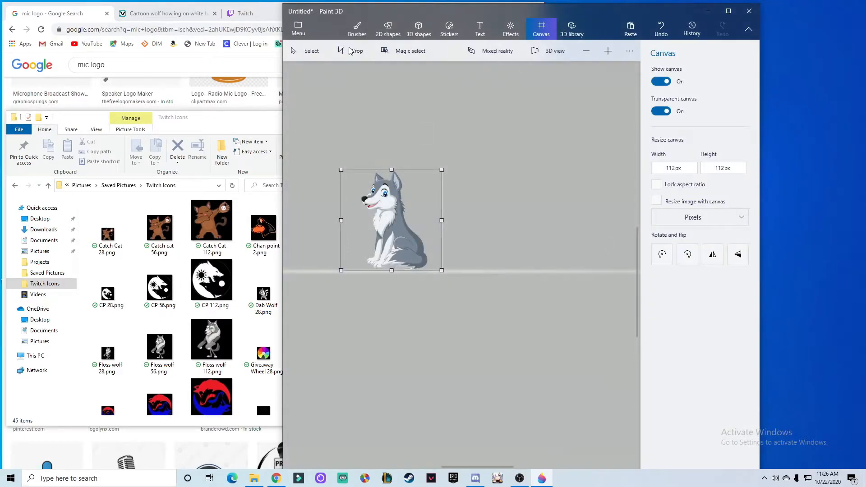
# Switch to File Explorer, reload the Twitch Icons folder and examine the saved Test wolf images.
pyautogui.click(87, 118)
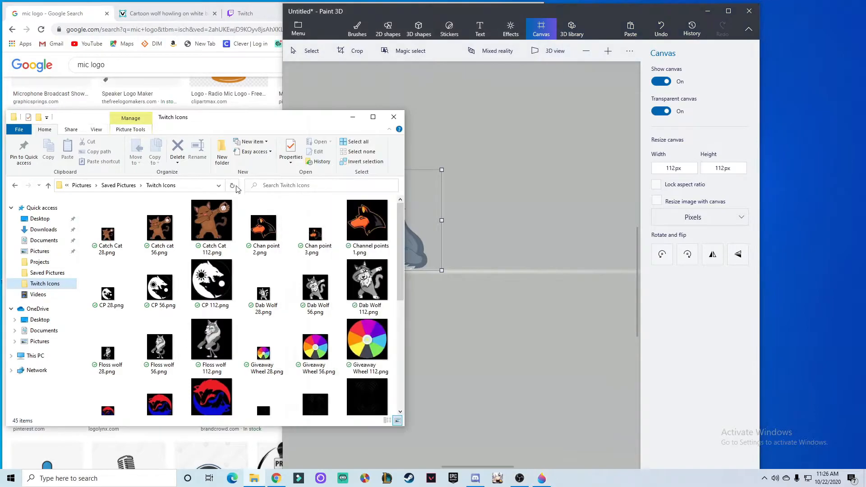
pyautogui.scroll(-5, 273, 313)
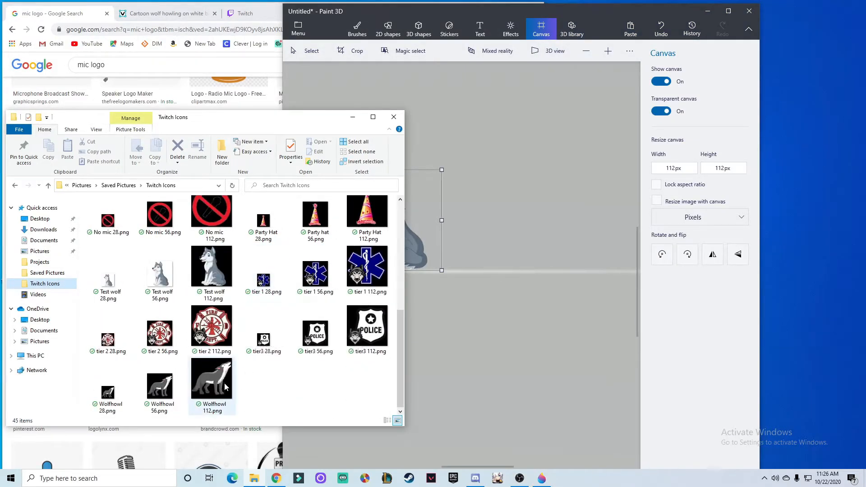
pyautogui.scroll(5, 271, 353)
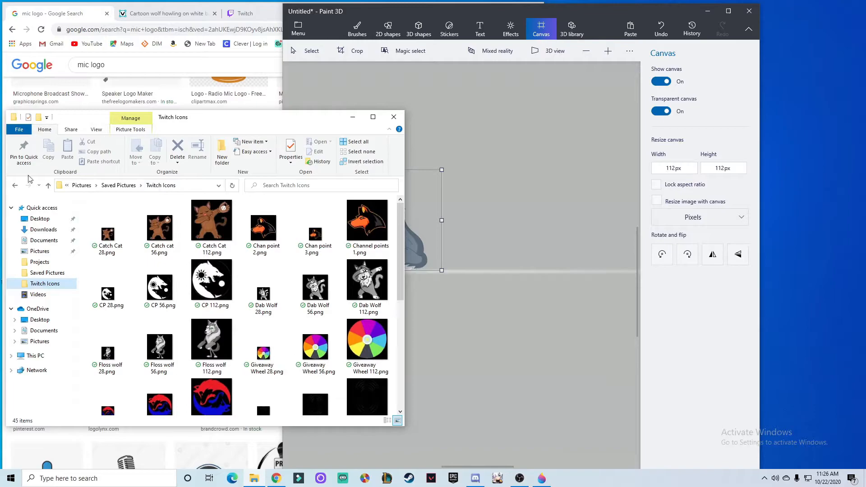
pyautogui.click(45, 273)
pyautogui.click(48, 284)
pyautogui.scroll(-5, 241, 281)
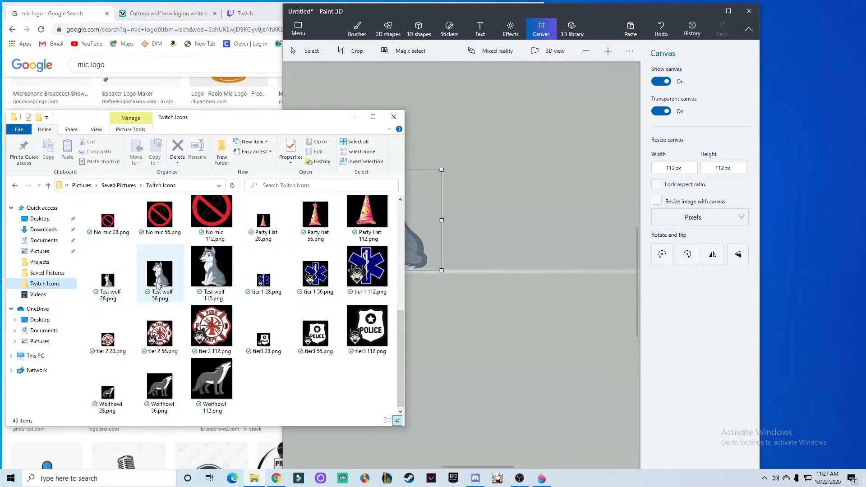
pyautogui.scroll(5, 316, 288)
pyautogui.scroll(-4, 328, 324)
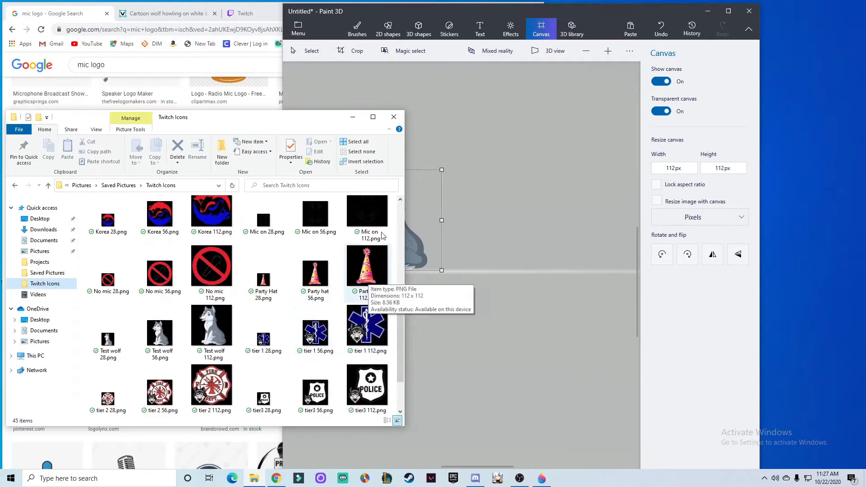
pyautogui.scroll(-2, 262, 264)
# Switch to the Twitch dashboard in the browser and open the subscription Emotes settings.
pyautogui.click(261, 14)
pyautogui.click(210, 122)
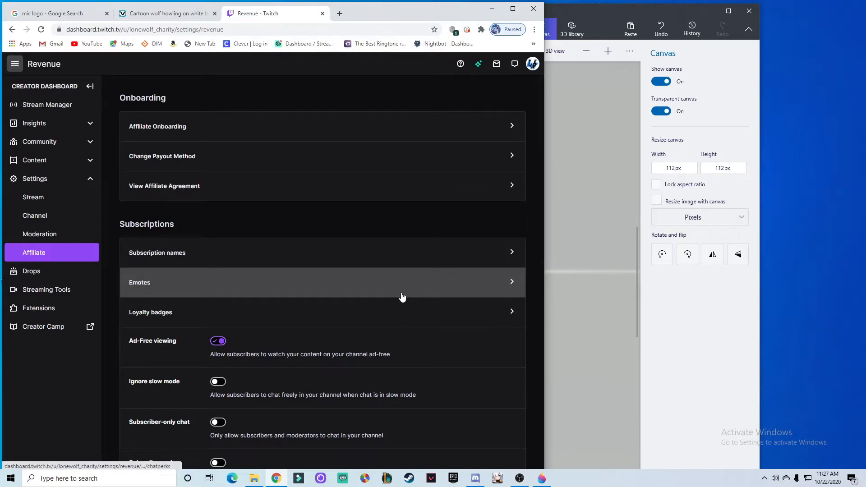
pyautogui.click(437, 291)
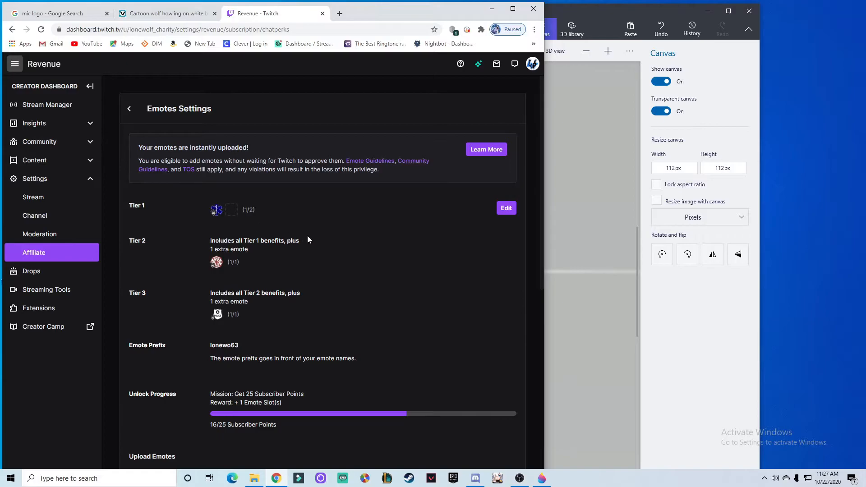
# Open the community Channel Points rewards in the Twitch dashboard and bring up the form for a new custom reward.
pyautogui.click(90, 142)
pyautogui.click(72, 215)
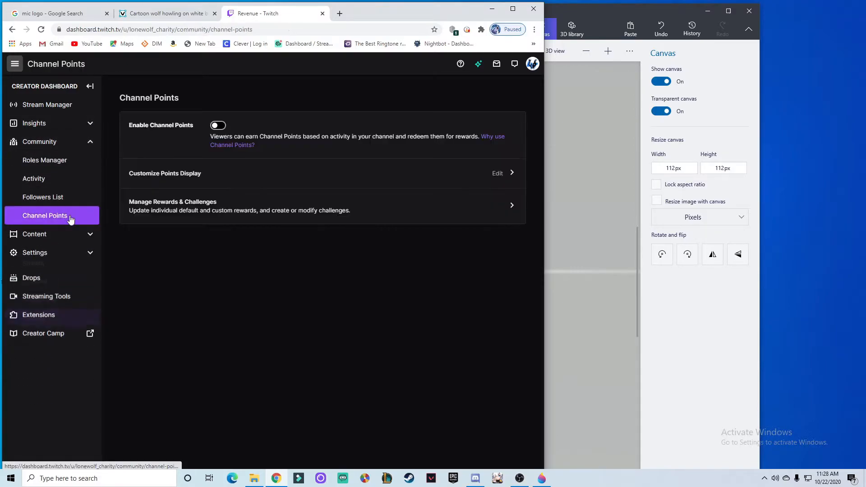
pyautogui.click(510, 229)
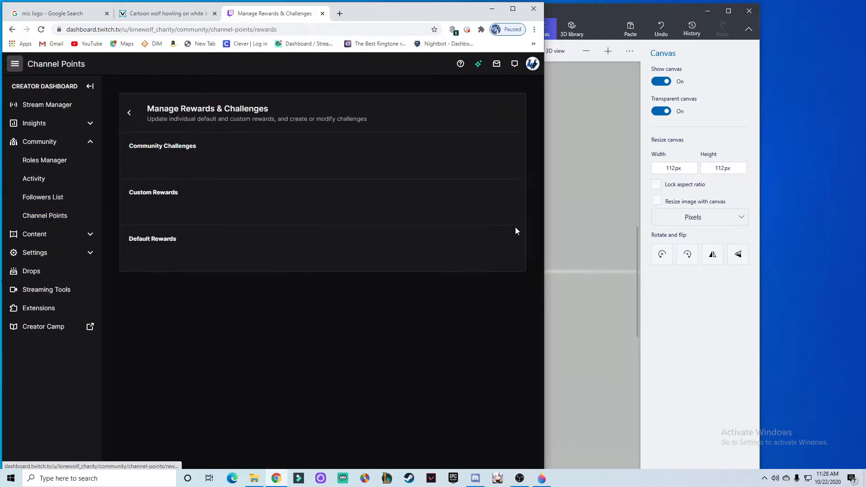
pyautogui.scroll(-10, 266, 333)
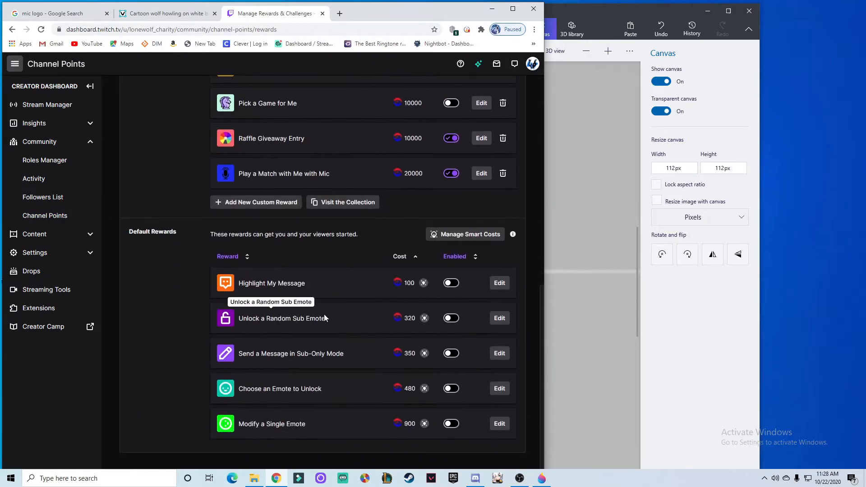
pyautogui.scroll(1, 478, 190)
pyautogui.scroll(-1, 479, 189)
pyautogui.click(244, 206)
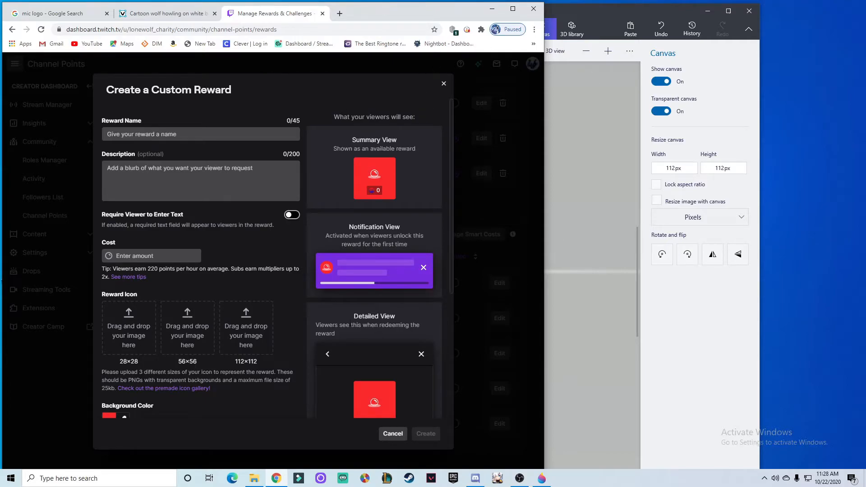
# Load the 28, 56 and 112 px Test wolf images from the Twitch Icons folder into the matching reward icon slots.
pyautogui.click(254, 479)
pyautogui.moveTo(280, 100); pyautogui.dragTo(715, 102)
pyautogui.moveTo(568, 259); pyautogui.dragTo(147, 347)
pyautogui.moveTo(619, 252); pyautogui.dragTo(193, 354)
pyautogui.moveTo(671, 246); pyautogui.dragTo(251, 344)
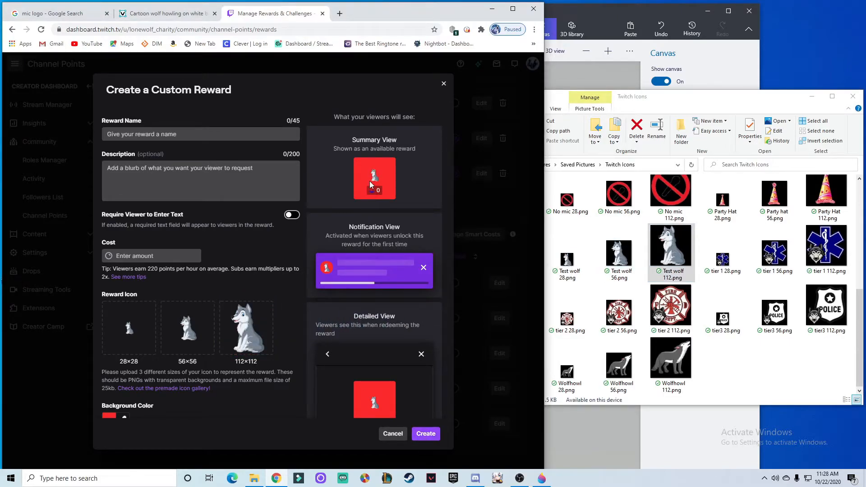
# Examine the reward previews and the background colour option, and close the form without creating the reward.
pyautogui.scroll(-4, 375, 373)
pyautogui.scroll(4, 271, 257)
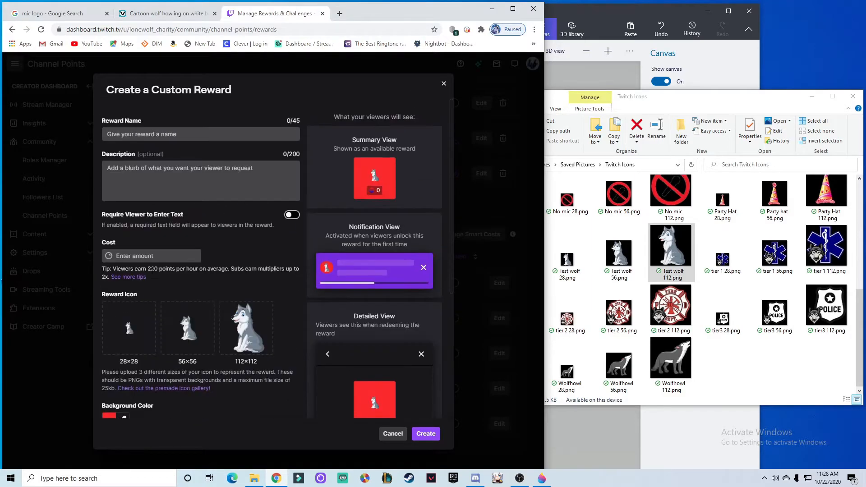
pyautogui.scroll(-3, 293, 322)
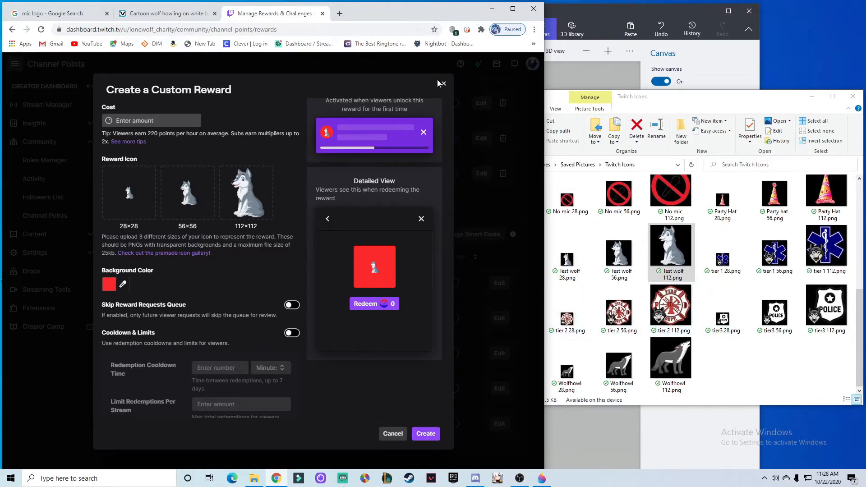
pyautogui.click(444, 84)
# Switch to Paint 3D and start a new blank project without saving the wolf project.
pyautogui.click(587, 75)
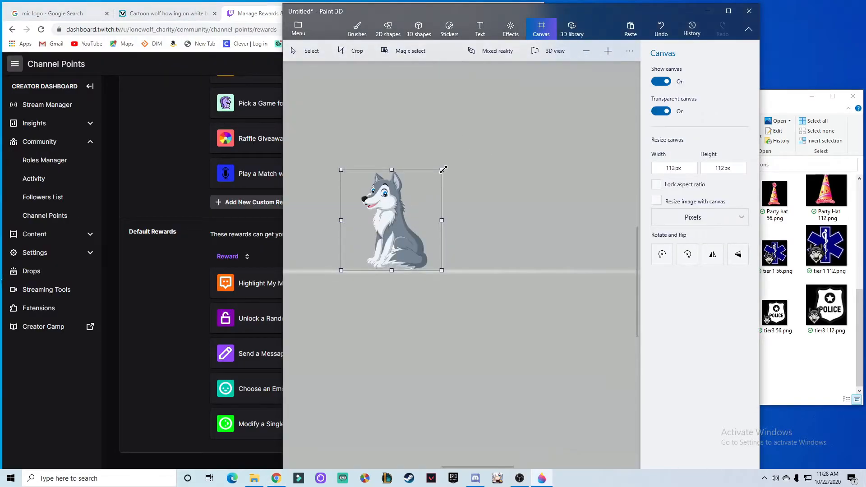
pyautogui.click(301, 29)
pyautogui.click(332, 60)
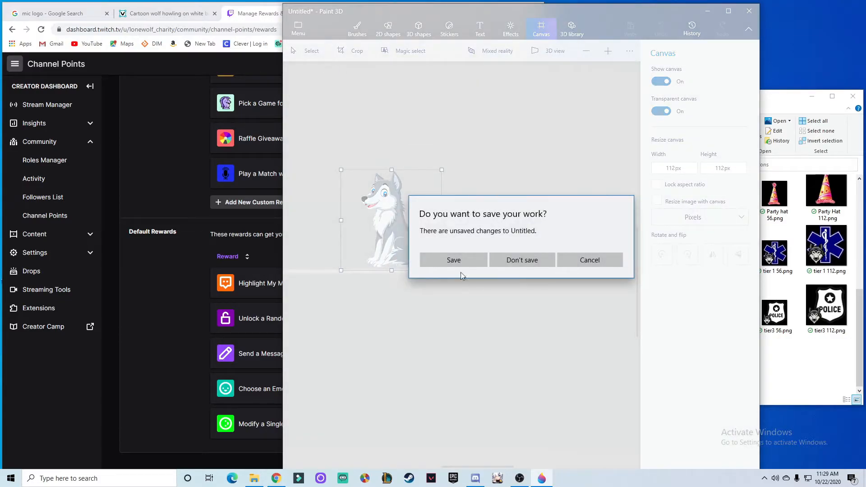
pyautogui.click(462, 259)
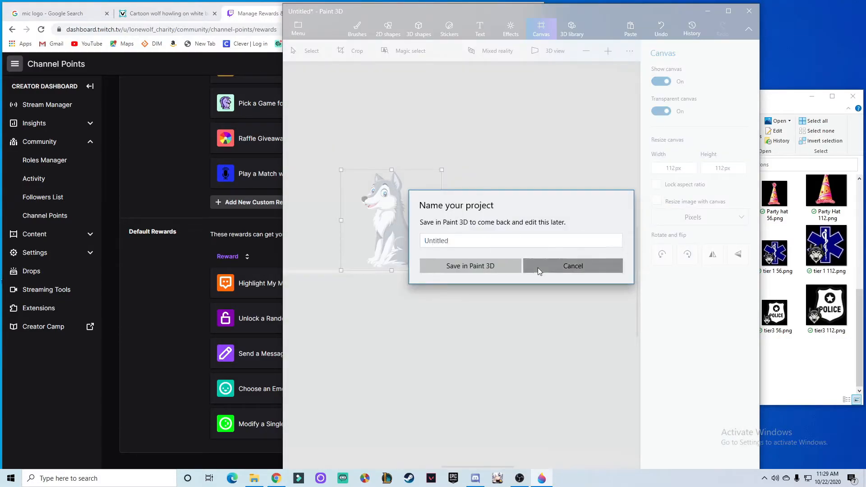
pyautogui.click(541, 267)
pyautogui.click(296, 27)
pyautogui.click(339, 62)
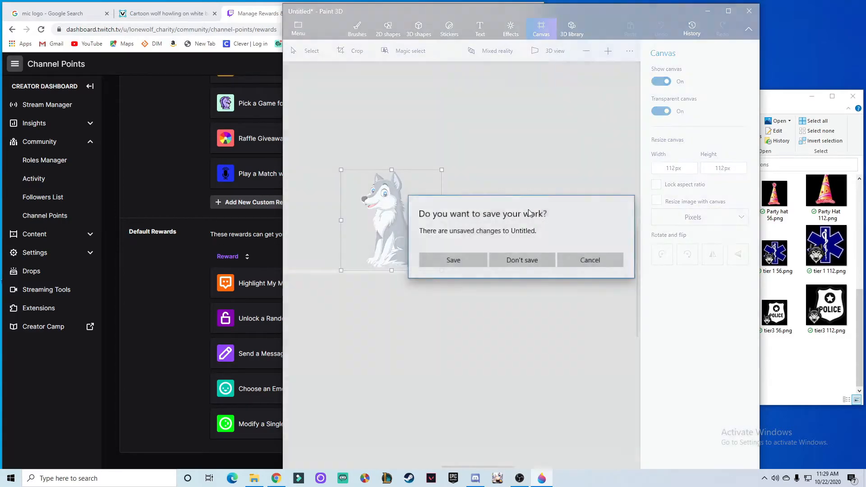
pyautogui.click(520, 260)
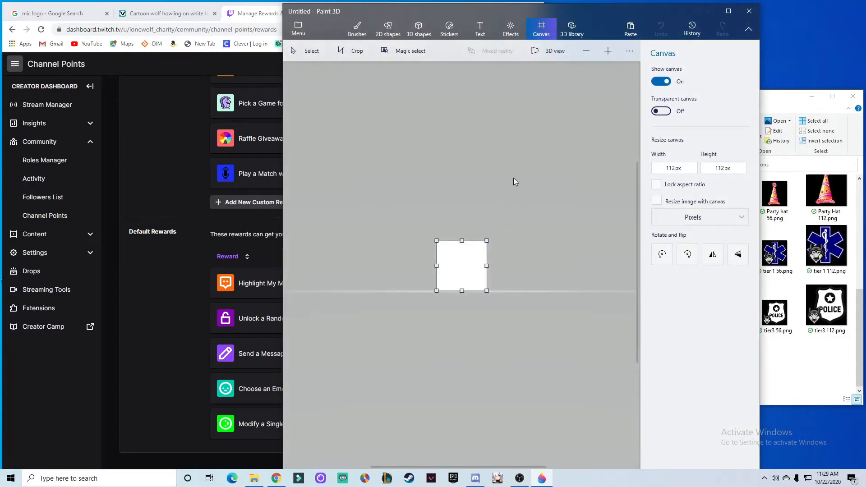
# Copy the Animated Cat Emoticon image from the animated cat search results and paste it into the new Paint 3D project.
pyautogui.click(99, 18)
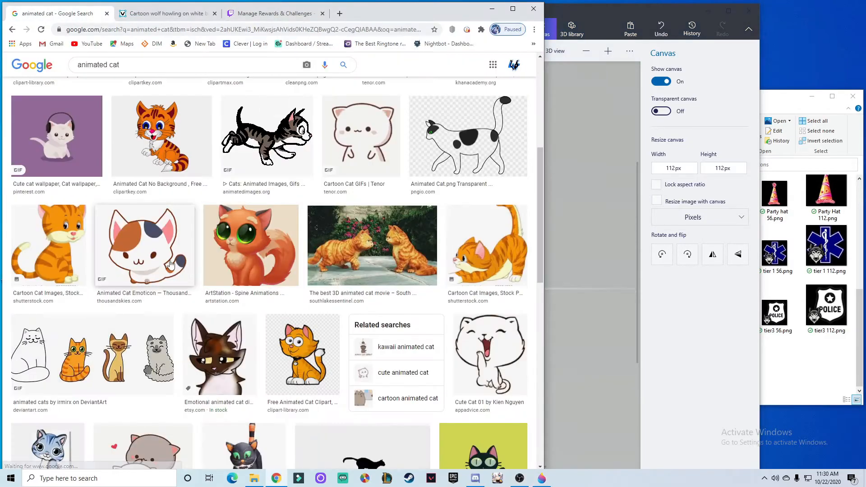
pyautogui.rightClick(149, 260)
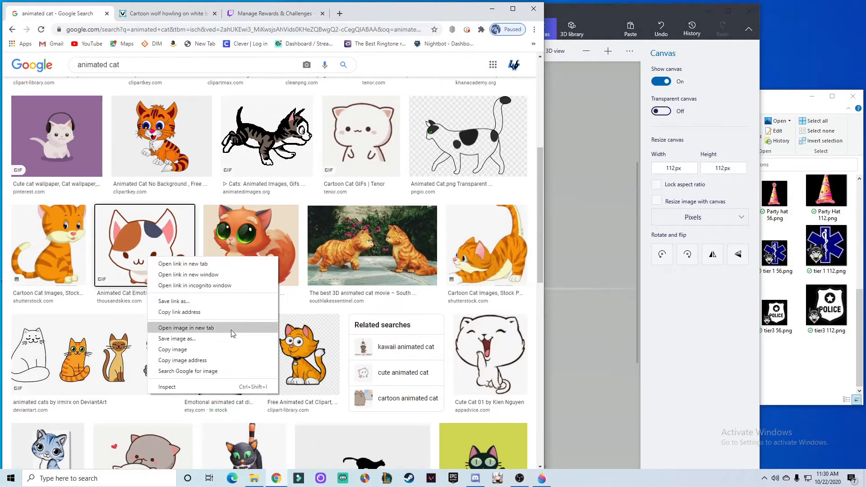
pyautogui.click(200, 350)
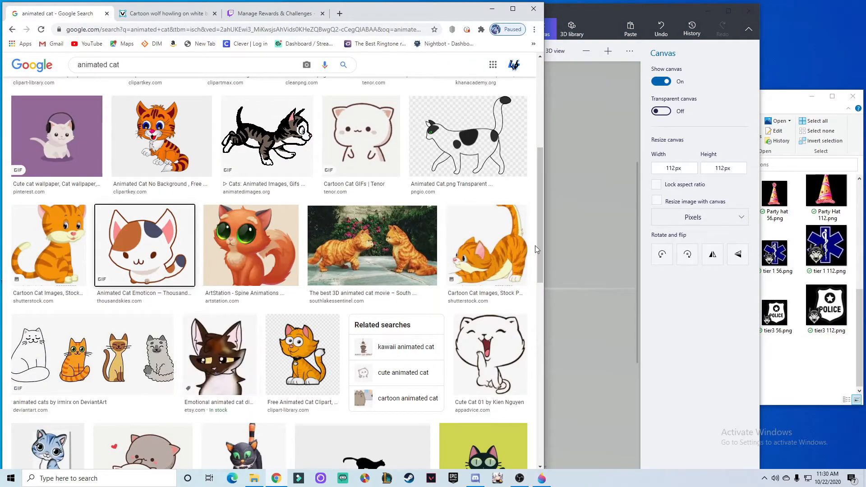
pyautogui.click(603, 291)
pyautogui.rightClick(403, 151)
pyautogui.click(572, 169)
pyautogui.rightClick(383, 136)
pyautogui.click(428, 194)
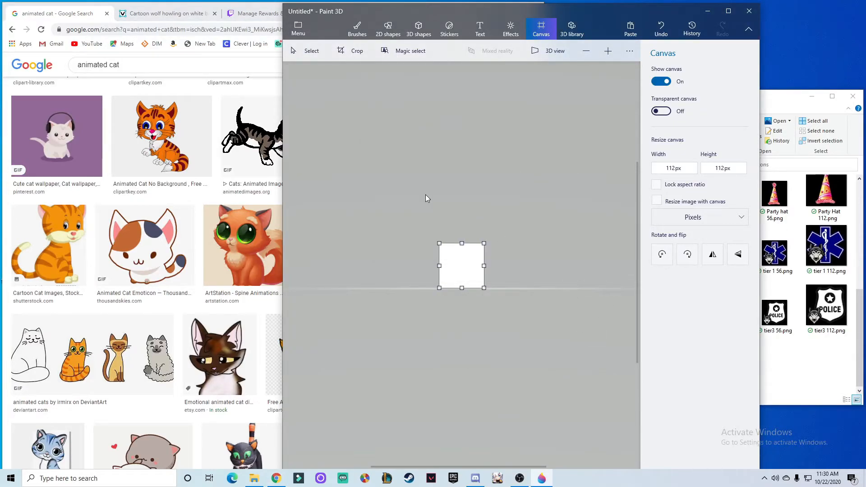
# Try a Magic select cutout of the whole cat image and add the white parts of both ears.
pyautogui.click(407, 50)
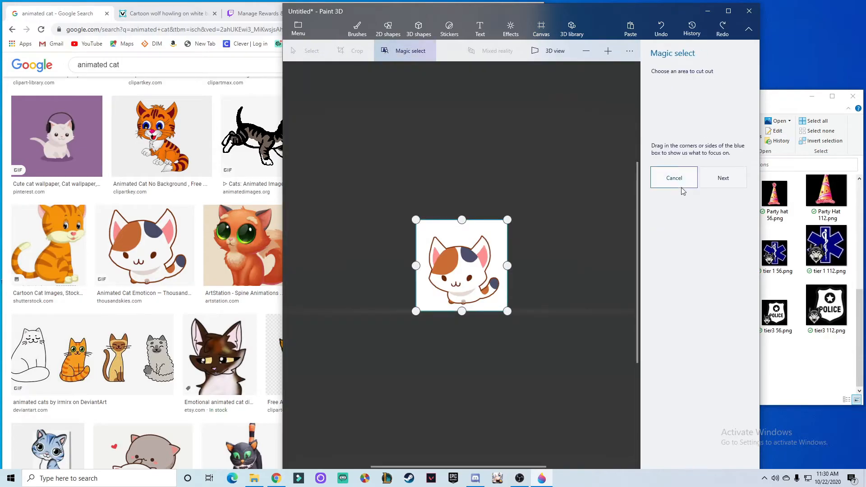
pyautogui.click(723, 181)
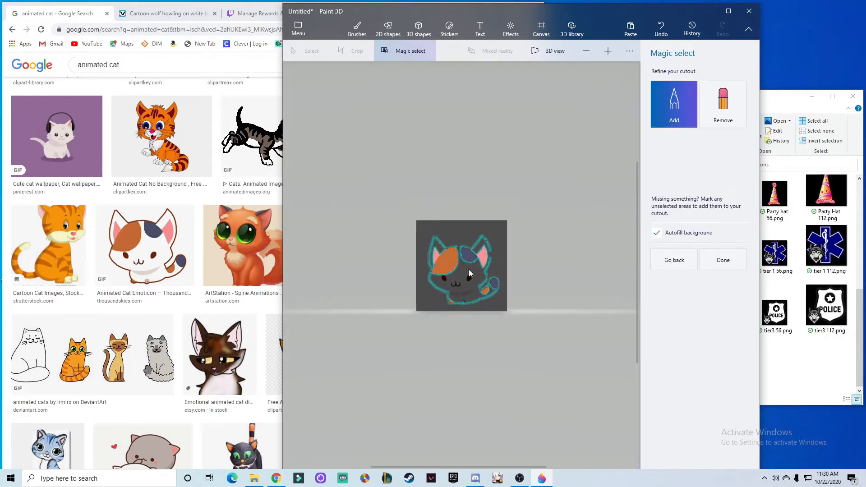
pyautogui.scroll(5, 532, 247)
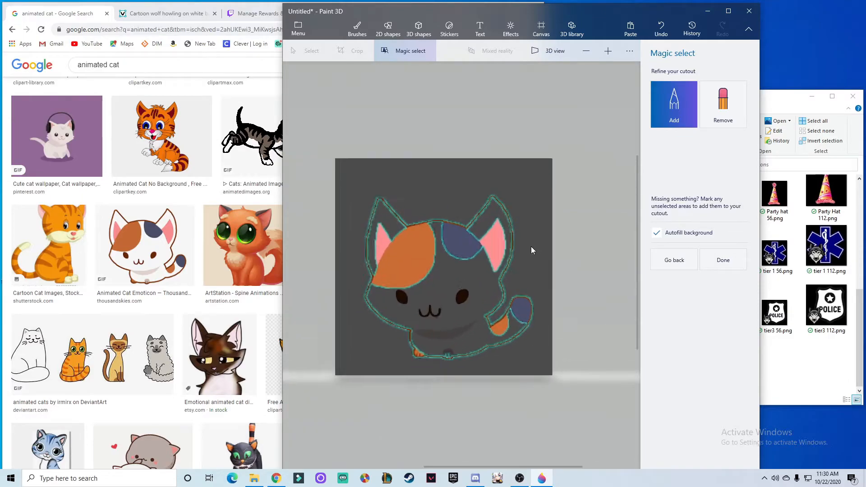
pyautogui.scroll(-2, 532, 245)
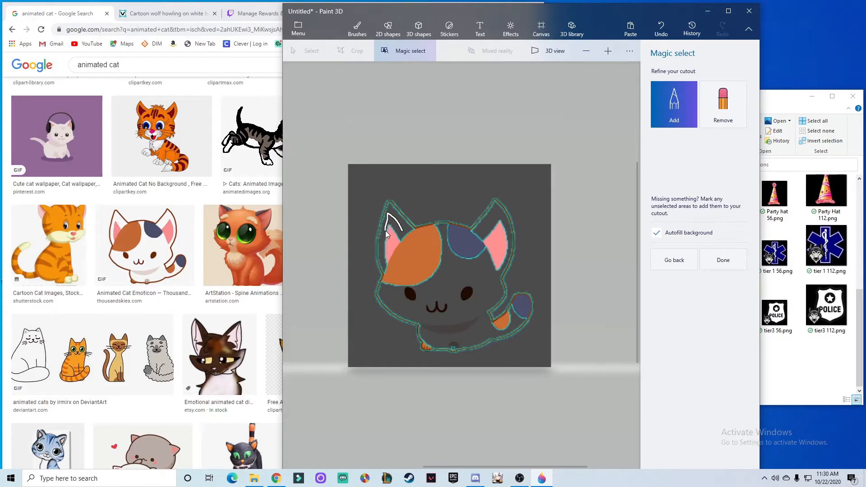
pyautogui.moveTo(382, 255); pyautogui.dragTo(385, 272)
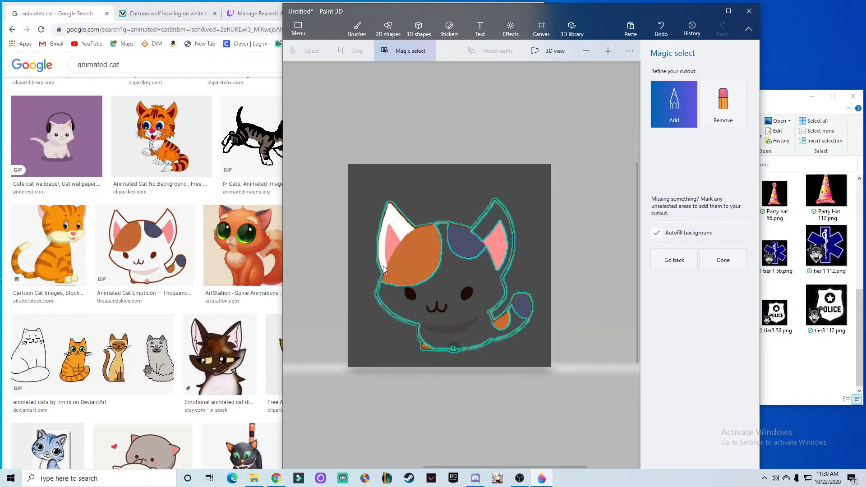
pyautogui.moveTo(480, 232)
pyautogui.mouseDown()
pyautogui.moveTo(501, 217)
pyautogui.moveTo(510, 240)
pyautogui.mouseUp()
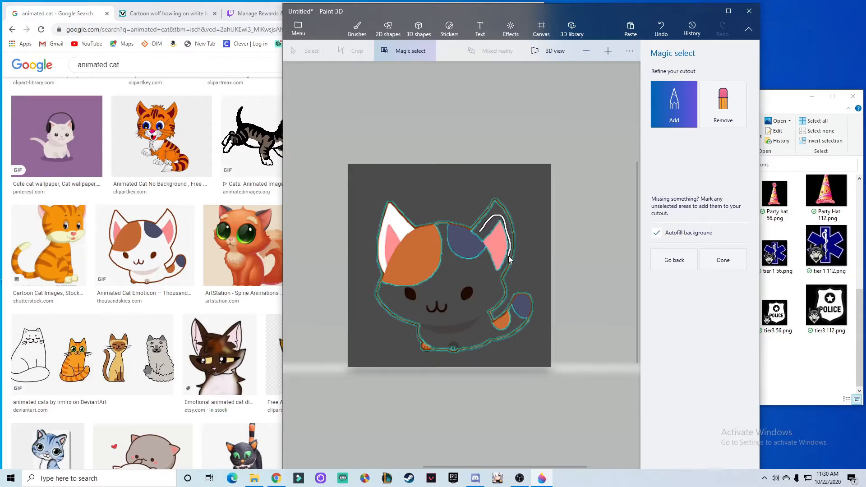
pyautogui.moveTo(500, 279); pyautogui.dragTo(496, 282)
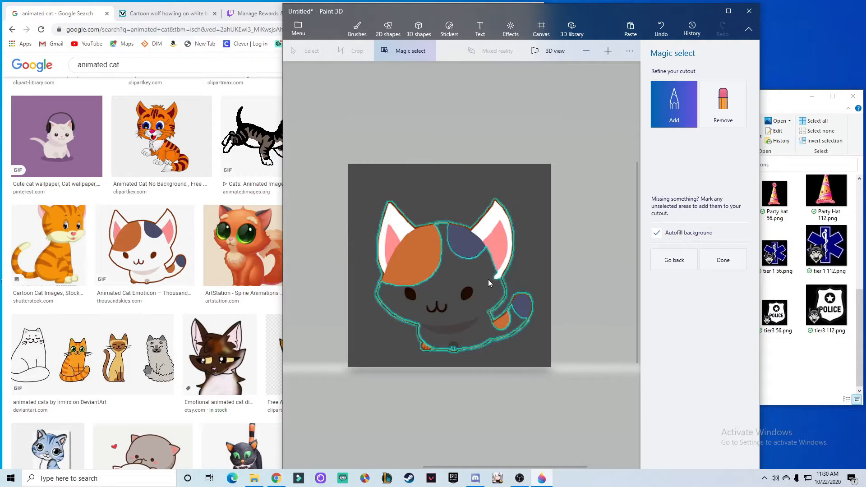
# Add the cat's white face, forehead, body and tail areas to the Magic select cutout.
pyautogui.scroll(4, 496, 298)
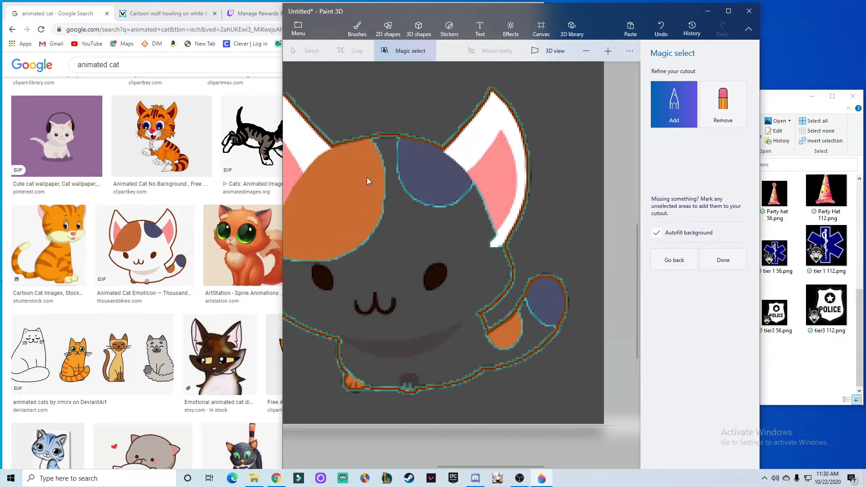
pyautogui.scroll(-2, 378, 221)
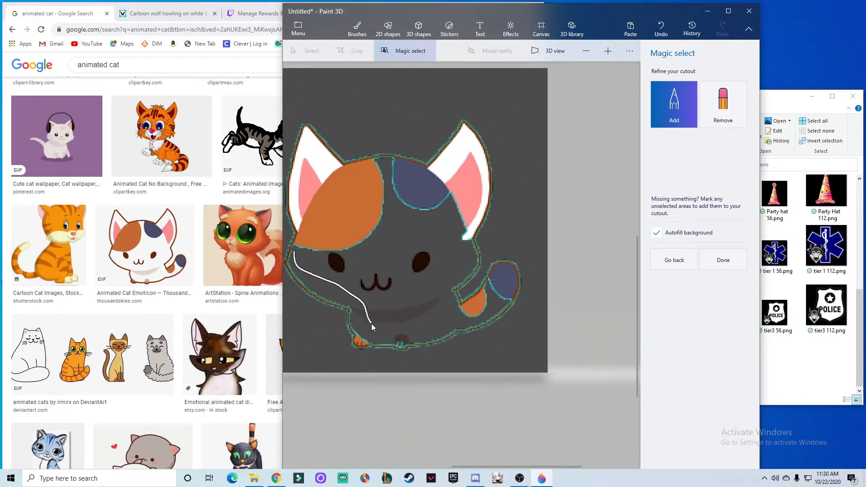
pyautogui.moveTo(481, 321); pyautogui.dragTo(491, 293)
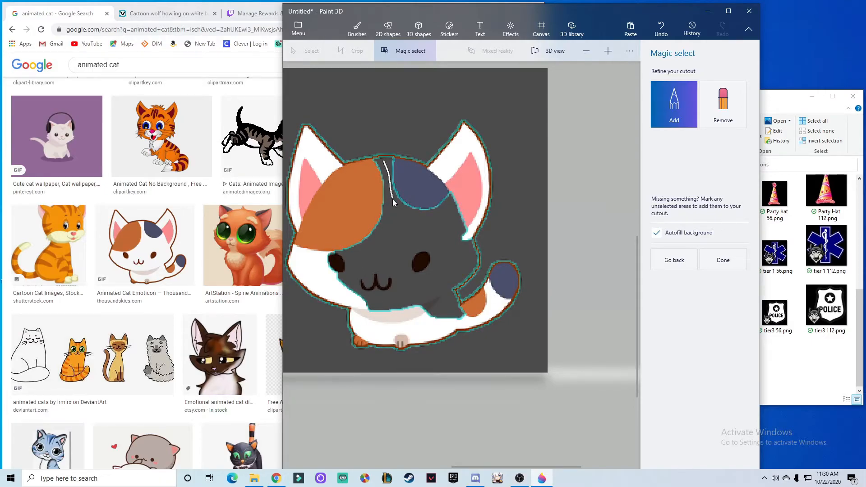
pyautogui.moveTo(388, 243); pyautogui.dragTo(388, 243)
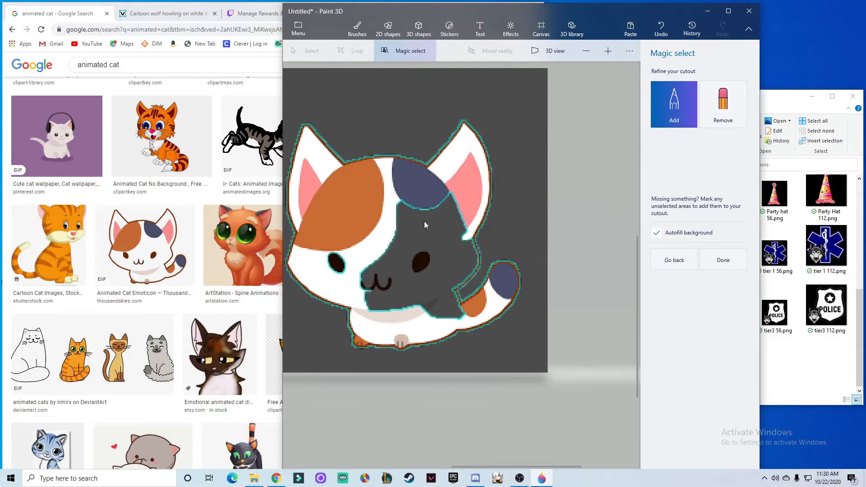
pyautogui.moveTo(394, 202)
pyautogui.mouseDown()
pyautogui.moveTo(412, 219)
pyautogui.moveTo(464, 235)
pyautogui.mouseUp()
pyautogui.moveTo(379, 305)
pyautogui.mouseDown()
pyautogui.moveTo(400, 289)
pyautogui.moveTo(397, 265)
pyautogui.moveTo(382, 259)
pyautogui.moveTo(440, 279)
pyautogui.moveTo(461, 247)
pyautogui.mouseUp()
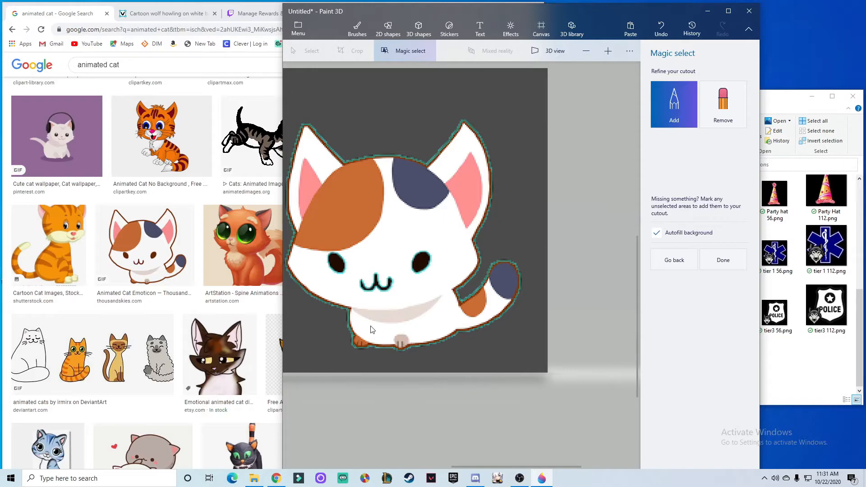
# Finish the cat cutout and shift it on the canvas, and undo the work back to the blank canvas.
pyautogui.scroll(-3, 369, 304)
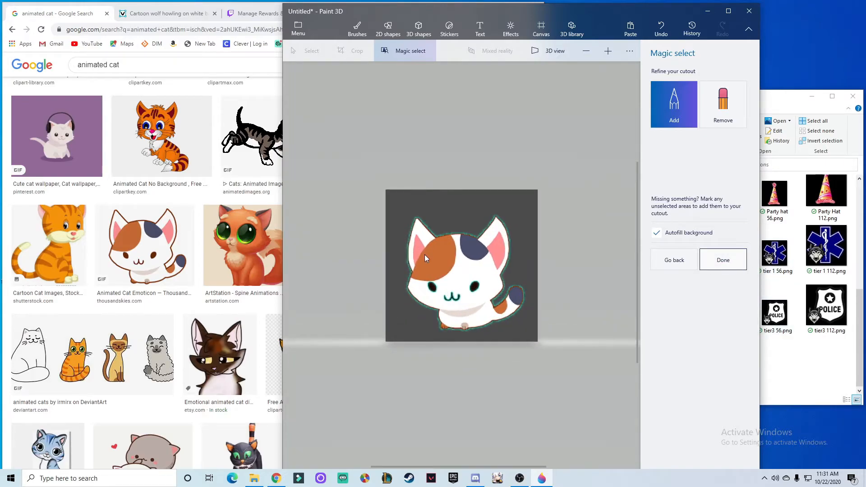
pyautogui.moveTo(456, 236); pyautogui.dragTo(453, 257)
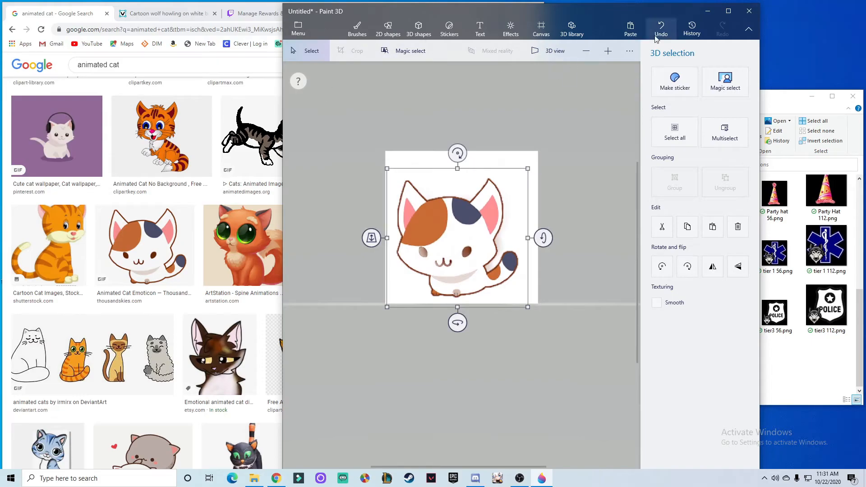
pyautogui.click(661, 28)
# Paste the cat image again and start a new Magic select cutout of the full image.
pyautogui.rightClick(383, 167)
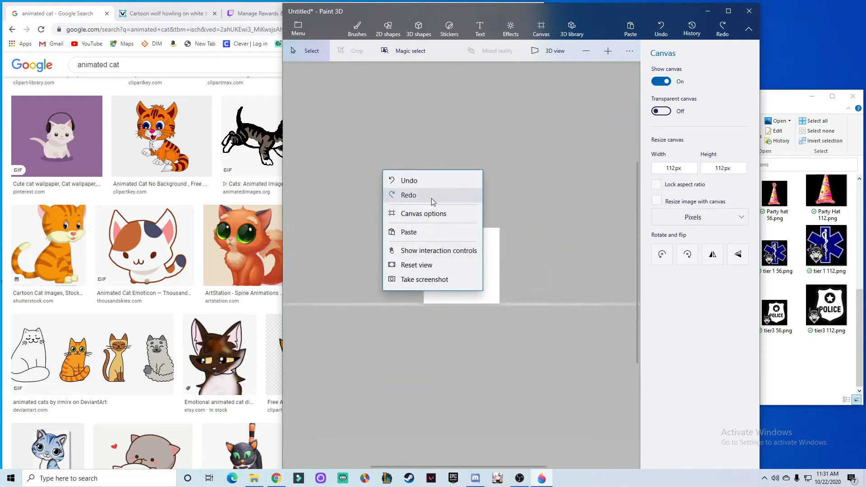
pyautogui.click(409, 232)
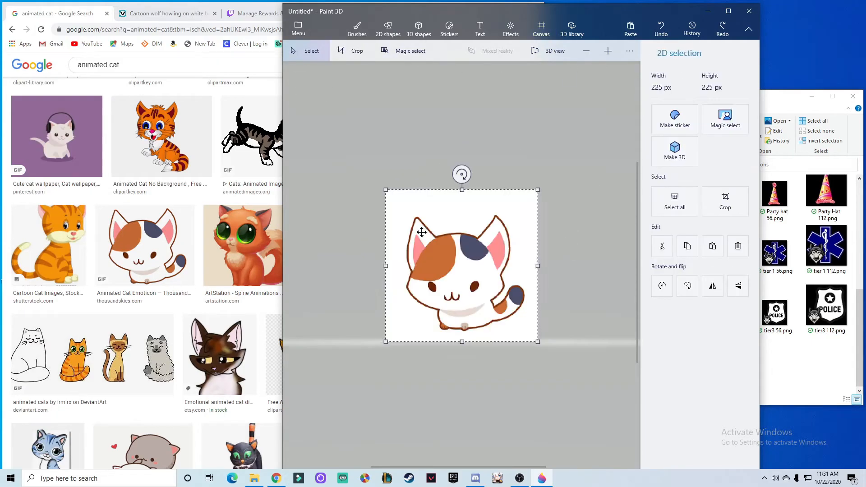
pyautogui.click(404, 53)
pyautogui.click(724, 178)
# Add the cat's eyes and mouth to the Magic select cutout.
pyautogui.scroll(4, 494, 260)
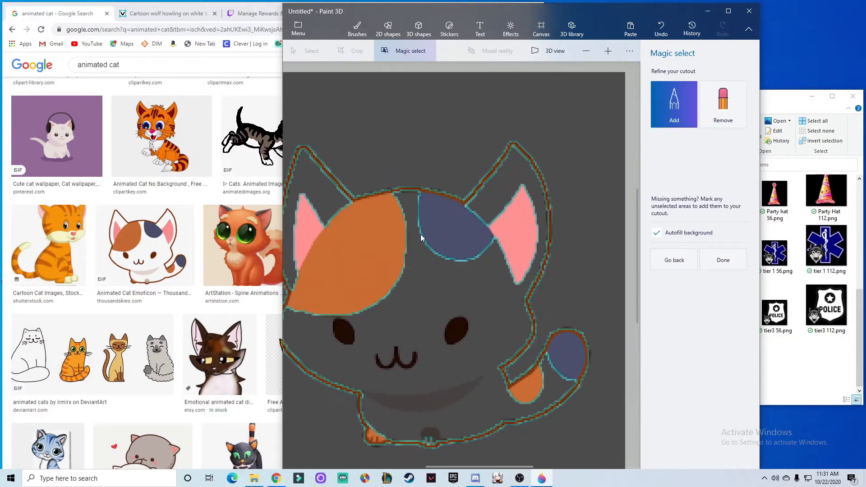
pyautogui.scroll(-1, 432, 237)
pyautogui.moveTo(440, 310); pyautogui.dragTo(440, 310)
pyautogui.moveTo(359, 312); pyautogui.dragTo(362, 313)
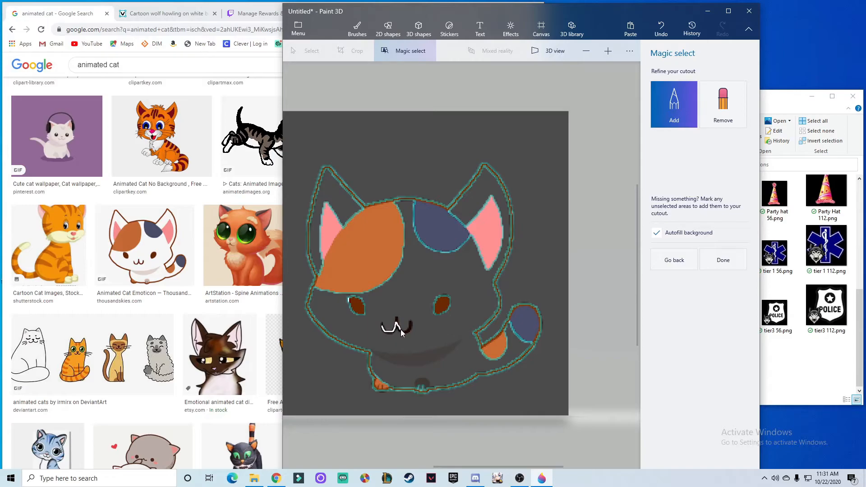
pyautogui.moveTo(406, 331); pyautogui.dragTo(409, 329)
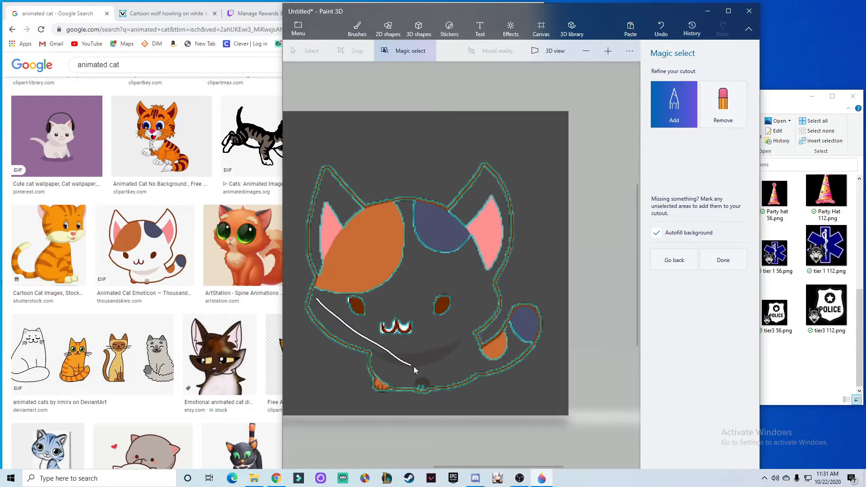
# Add the cat's lower face edge, body, tail and the strip below its pink ear to the Magic select cutout.
pyautogui.moveTo(489, 368)
pyautogui.mouseDown()
pyautogui.moveTo(508, 363)
pyautogui.moveTo(513, 339)
pyautogui.mouseUp()
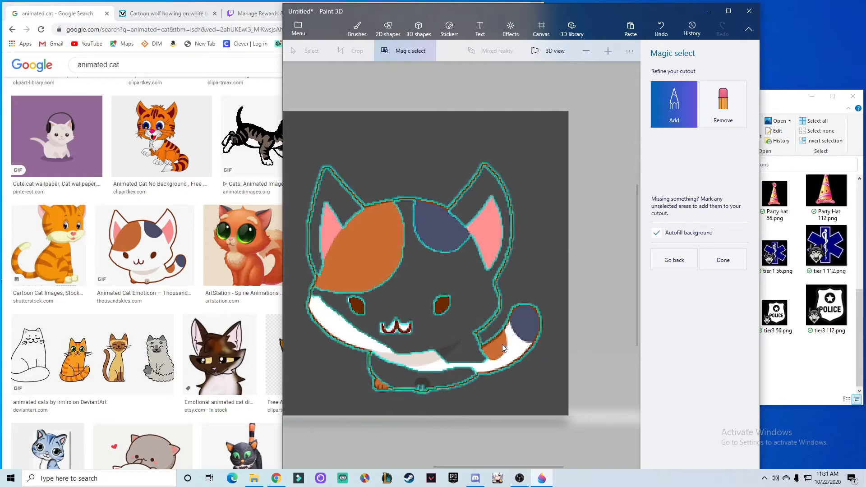
pyautogui.moveTo(464, 377)
pyautogui.mouseDown()
pyautogui.moveTo(408, 382)
pyautogui.moveTo(379, 367)
pyautogui.mouseUp()
pyautogui.moveTo(446, 373)
pyautogui.mouseDown()
pyautogui.moveTo(470, 312)
pyautogui.moveTo(473, 249)
pyautogui.mouseUp()
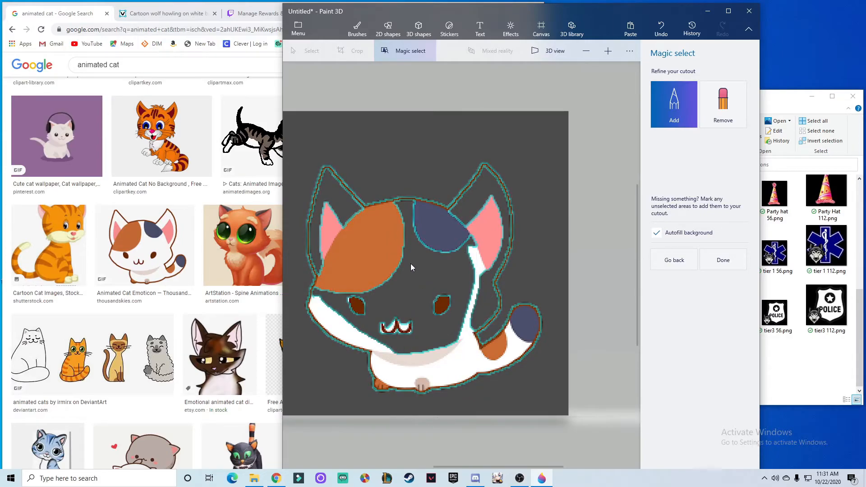
# Add the cat's forehead, the rest of its white face and its ears to the cutout, and finish it.
pyautogui.moveTo(404, 207)
pyautogui.mouseDown()
pyautogui.moveTo(414, 261)
pyautogui.moveTo(395, 305)
pyautogui.moveTo(346, 339)
pyautogui.moveTo(408, 276)
pyautogui.mouseUp()
pyautogui.moveTo(410, 237); pyautogui.dragTo(474, 266)
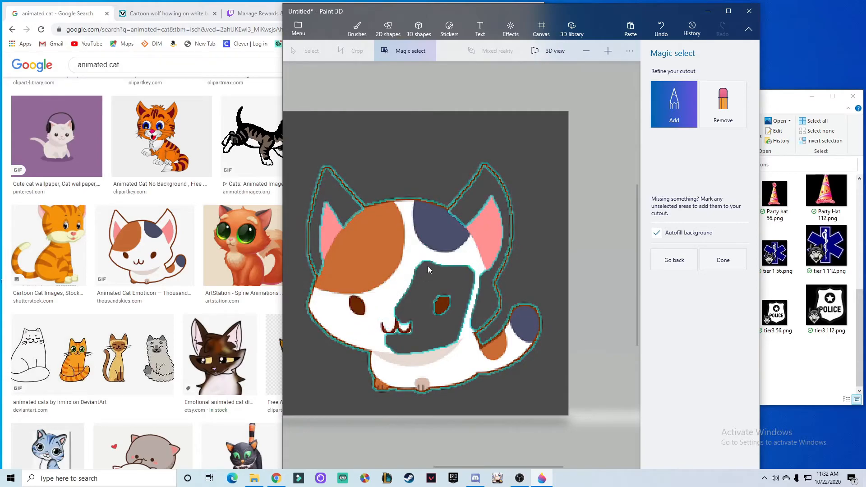
pyautogui.moveTo(424, 307)
pyautogui.mouseDown()
pyautogui.moveTo(474, 316)
pyautogui.moveTo(503, 249)
pyautogui.moveTo(504, 213)
pyautogui.moveTo(483, 182)
pyautogui.moveTo(458, 223)
pyautogui.mouseUp()
pyautogui.moveTo(417, 284)
pyautogui.mouseDown()
pyautogui.moveTo(467, 298)
pyautogui.moveTo(446, 343)
pyautogui.mouseUp()
pyautogui.moveTo(347, 209)
pyautogui.mouseDown()
pyautogui.moveTo(325, 193)
pyautogui.moveTo(313, 227)
pyautogui.moveTo(319, 271)
pyautogui.mouseUp()
pyautogui.click(720, 260)
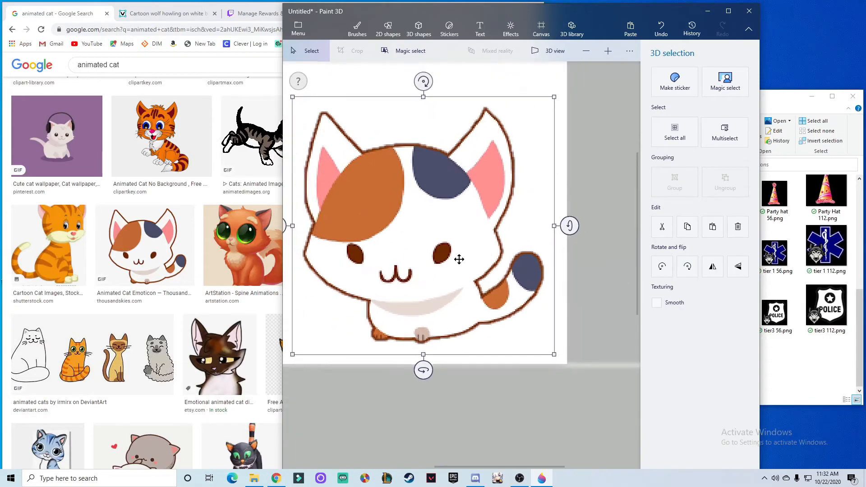
# Move the cat cutout off the canvas and delete the white background image left behind.
pyautogui.moveTo(445, 236); pyautogui.dragTo(437, 365)
pyautogui.moveTo(508, 397)
pyautogui.mouseDown()
pyautogui.moveTo(559, 362)
pyautogui.moveTo(418, 379)
pyautogui.moveTo(493, 407)
pyautogui.moveTo(554, 406)
pyautogui.mouseUp()
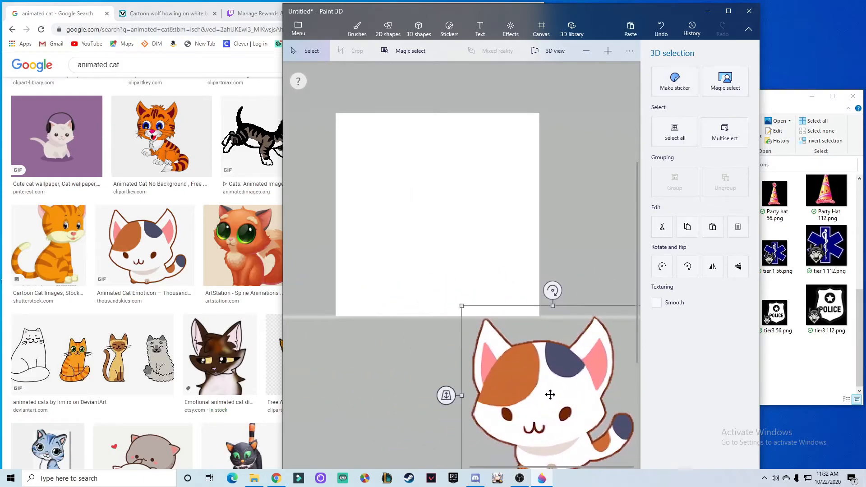
pyautogui.scroll(-1, 551, 394)
pyautogui.click(356, 118)
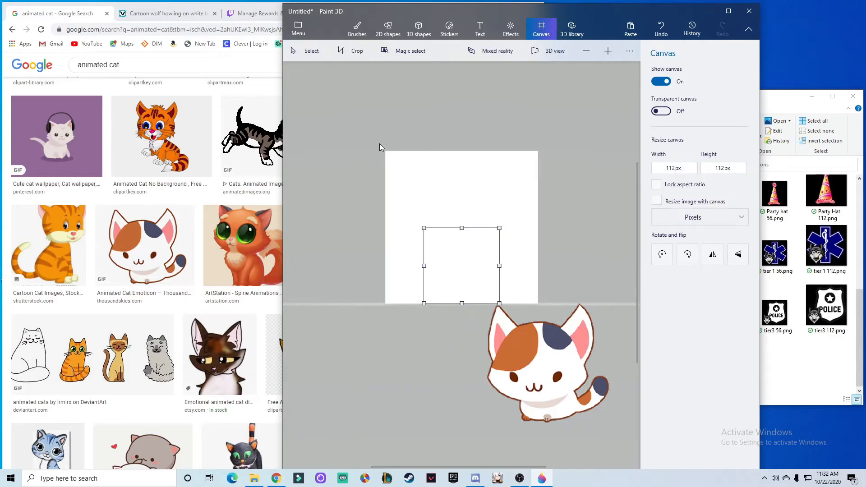
pyautogui.moveTo(343, 98); pyautogui.dragTo(565, 310)
pyautogui.press('Delete')
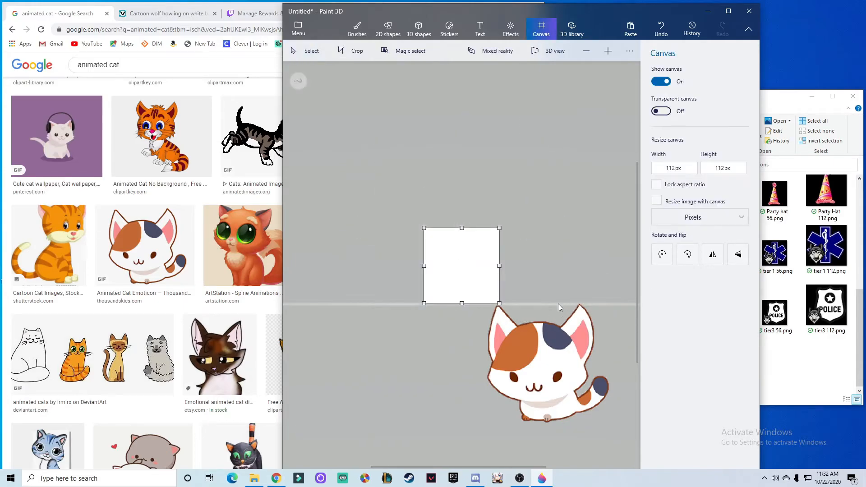
# Make the canvas transparent, then move the cat onto it and shrink it to about the canvas size.
pyautogui.click(661, 112)
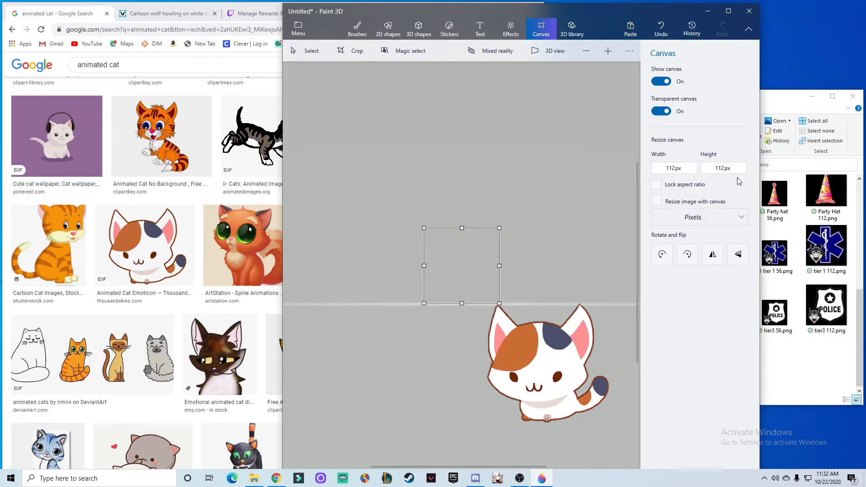
pyautogui.click(544, 371)
pyautogui.moveTo(544, 371); pyautogui.dragTo(491, 292)
pyautogui.moveTo(556, 352); pyautogui.dragTo(499, 305)
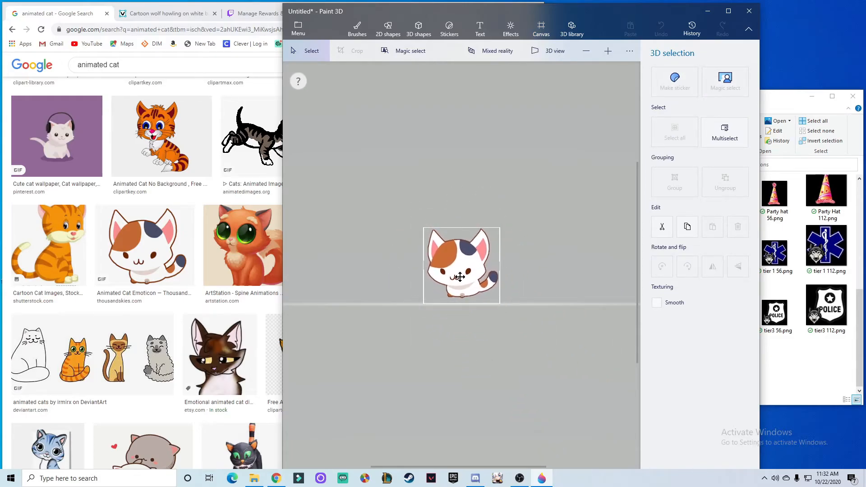
# Fine-tune the cat's size and position so that it fills the transparent canvas.
pyautogui.click(459, 277)
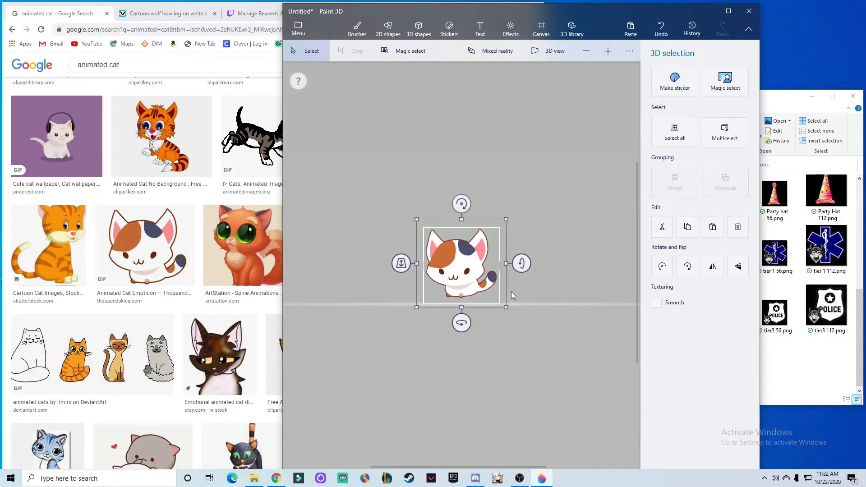
pyautogui.scroll(3, 511, 291)
pyautogui.scroll(3, 524, 291)
pyautogui.scroll(-3, 497, 314)
pyautogui.moveTo(485, 341)
pyautogui.mouseDown()
pyautogui.moveTo(492, 344)
pyautogui.moveTo(485, 340)
pyautogui.mouseUp()
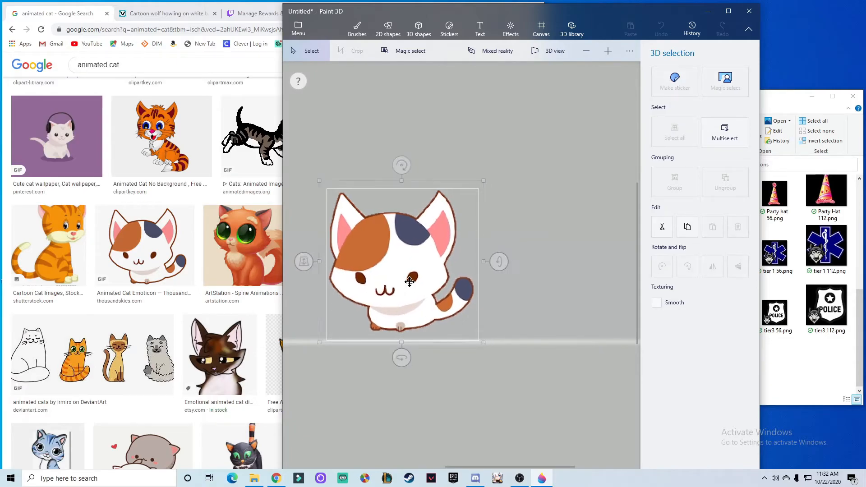
pyautogui.moveTo(484, 342); pyautogui.dragTo(489, 345)
pyautogui.click(561, 180)
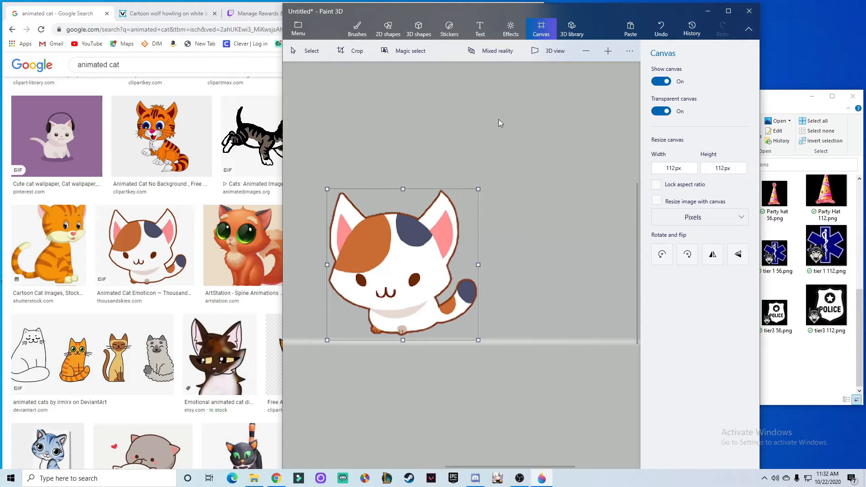
# Start saving a copy of the cat as a transparent 112 x 112 px PNG image.
pyautogui.click(299, 28)
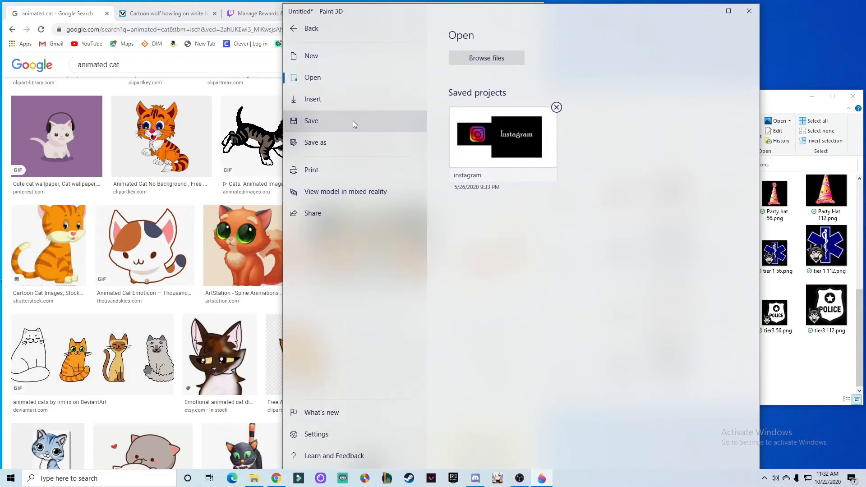
pyautogui.click(343, 144)
pyautogui.click(472, 86)
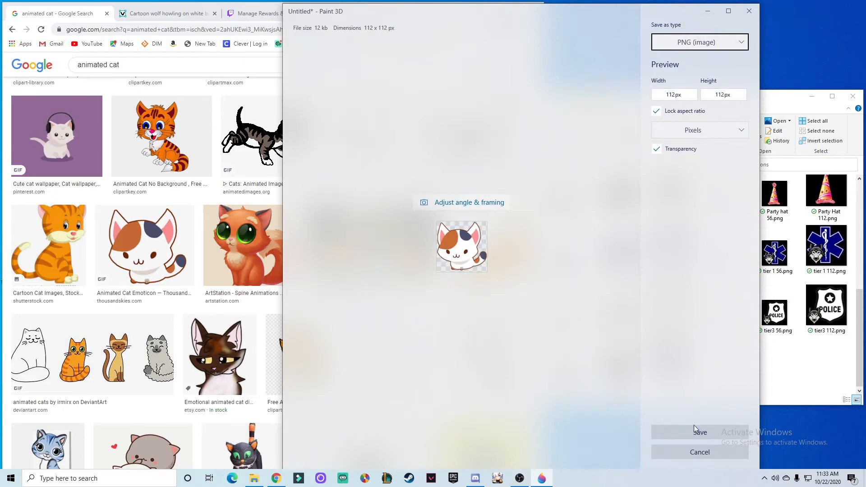
pyautogui.click(678, 427)
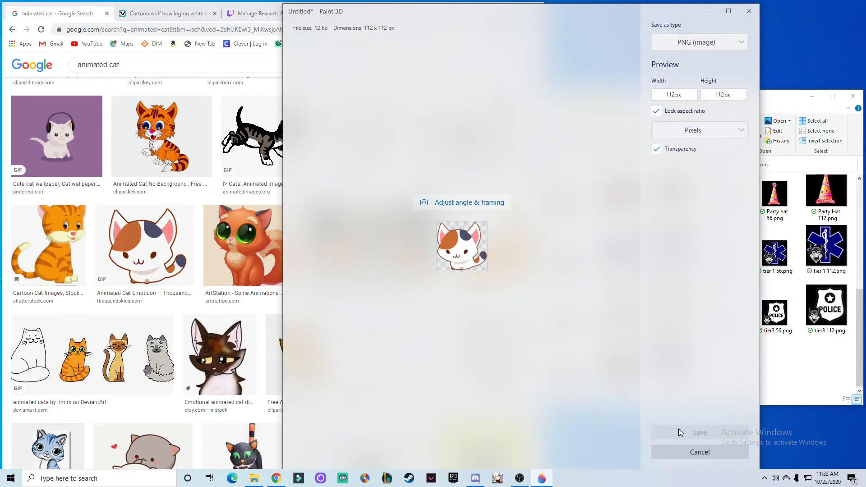
# Name the image Cute Cat 112.png and save it in the Twitch Icons folder.
pyautogui.click(374, 200)
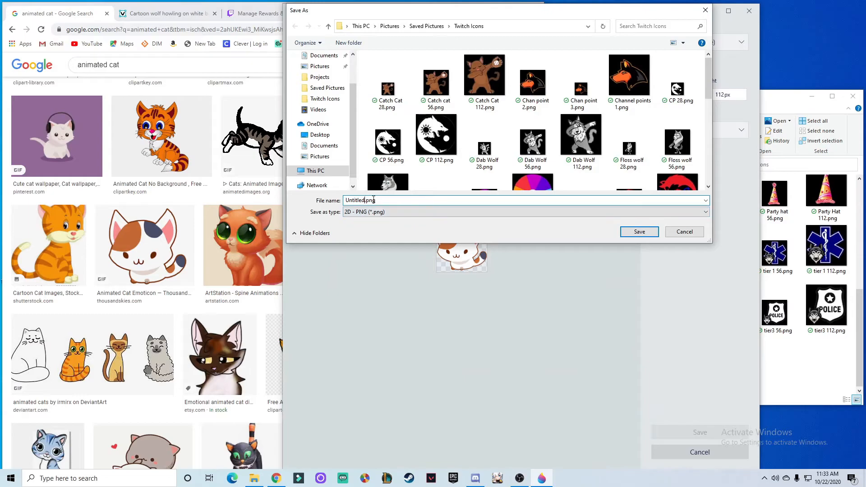
pyautogui.press('BackSpace')
pyautogui.press('BackSpace')
pyautogui.press('BackSpace')
pyautogui.press('BackSpace')
pyautogui.press('BackSpace')
pyautogui.press('BackSpace')
pyautogui.write('CUte')
pyautogui.press('BackSpace')
pyautogui.press('BackSpace')
pyautogui.press('BackSpace')
pyautogui.write('ute Cat')
pyautogui.hotkey('shift', 'Left')
pyautogui.hotkey('shift', 'Left')
pyautogui.hotkey('shift', 'Left')
pyautogui.click(640, 232)
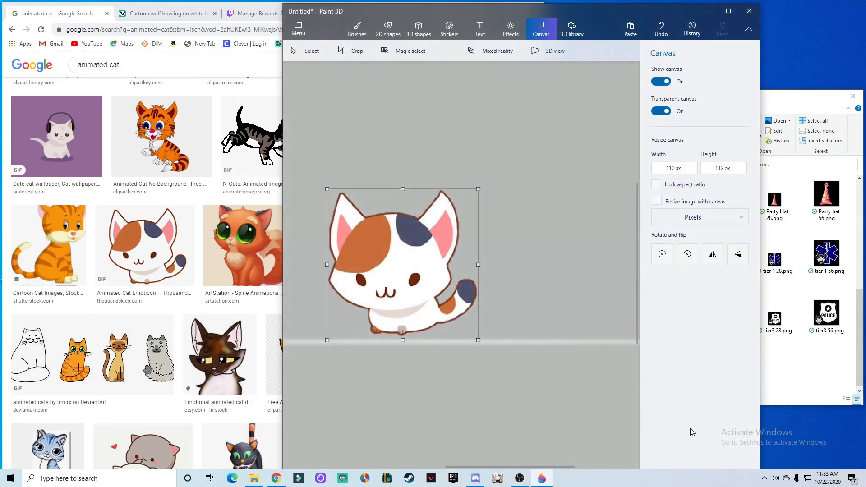
# Start saving another PNG copy of the cat with the width set to 56 px, aspect ratio locked.
pyautogui.click(297, 29)
pyautogui.click(365, 147)
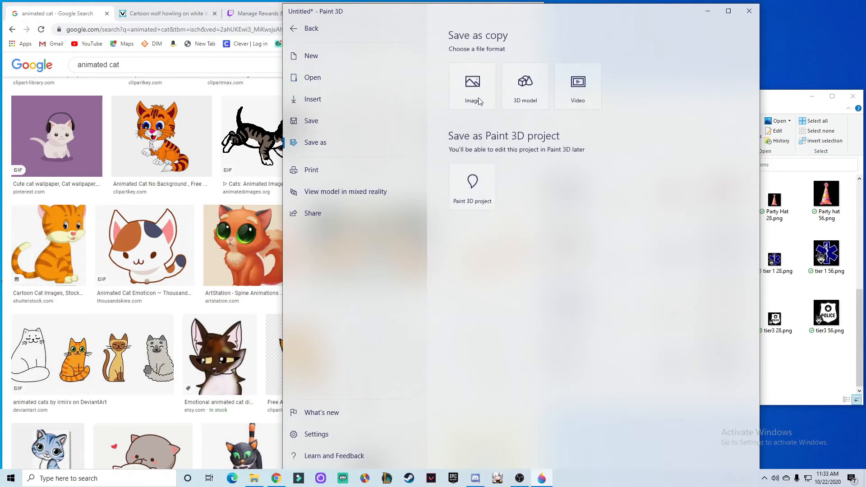
pyautogui.click(469, 85)
pyautogui.doubleClick(674, 95)
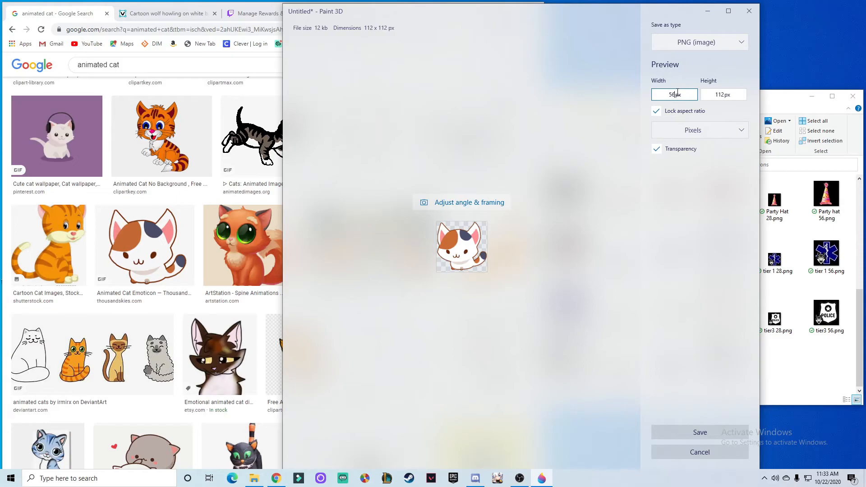
pyautogui.press('Return')
pyautogui.click(690, 433)
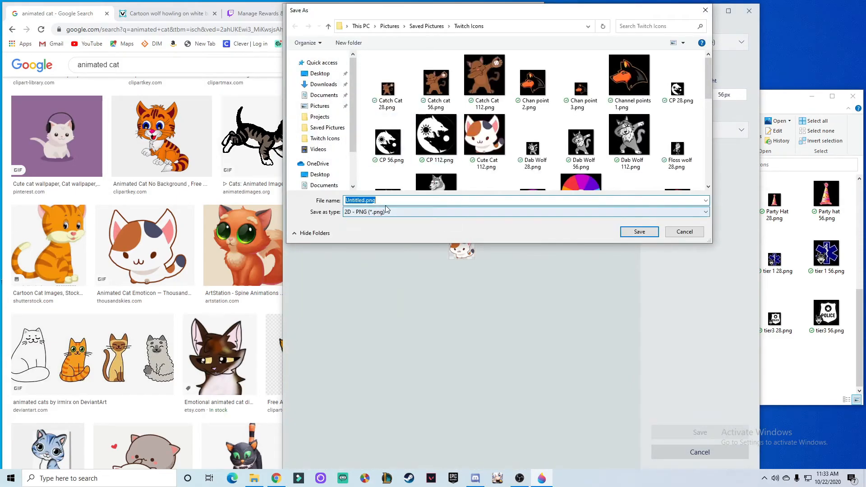
# Name the smaller copy Cute Cat 56.png and save it in the Twitch Icons folder.
pyautogui.tripleClick(366, 201)
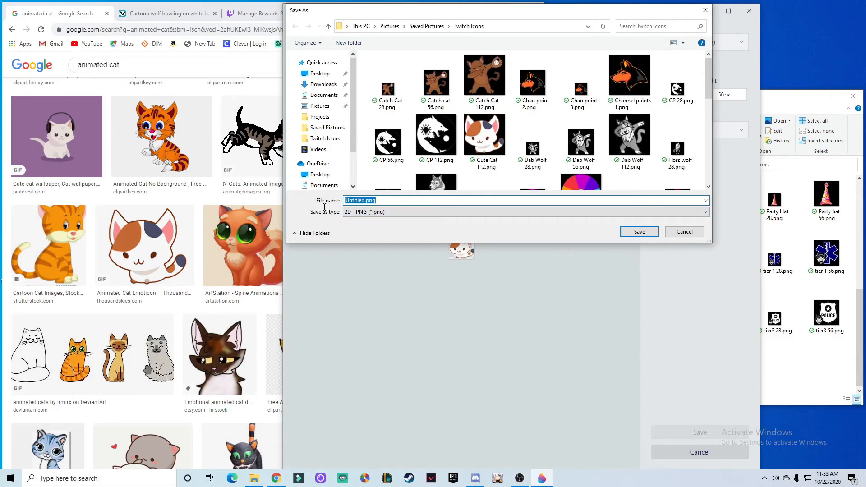
pyautogui.moveTo(347, 201); pyautogui.dragTo(365, 202)
pyautogui.write('Cute Cat 112')
pyautogui.press('BackSpace')
pyautogui.press('BackSpace')
pyautogui.press('BackSpace')
pyautogui.write('56')
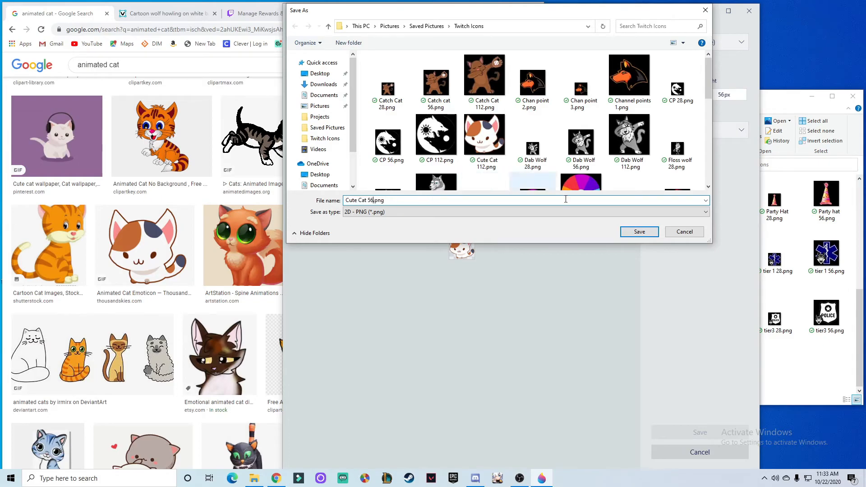
pyautogui.click(634, 234)
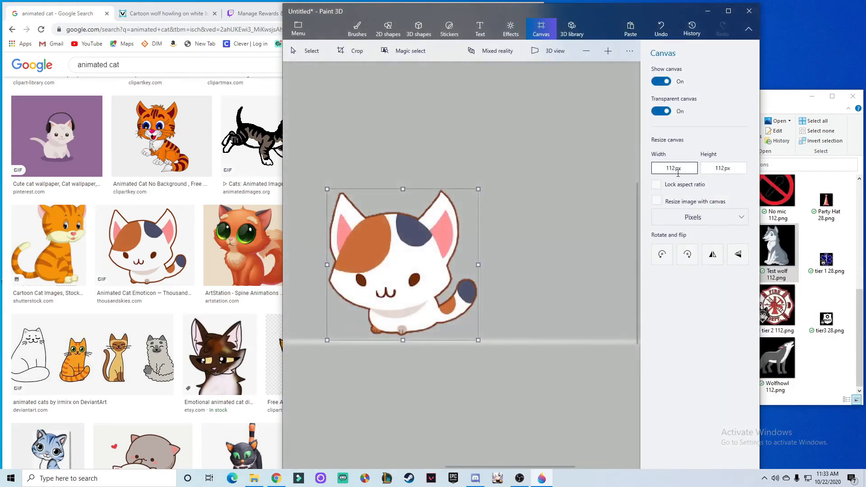
# Start saving a third copy of the cat as a PNG image.
pyautogui.click(299, 28)
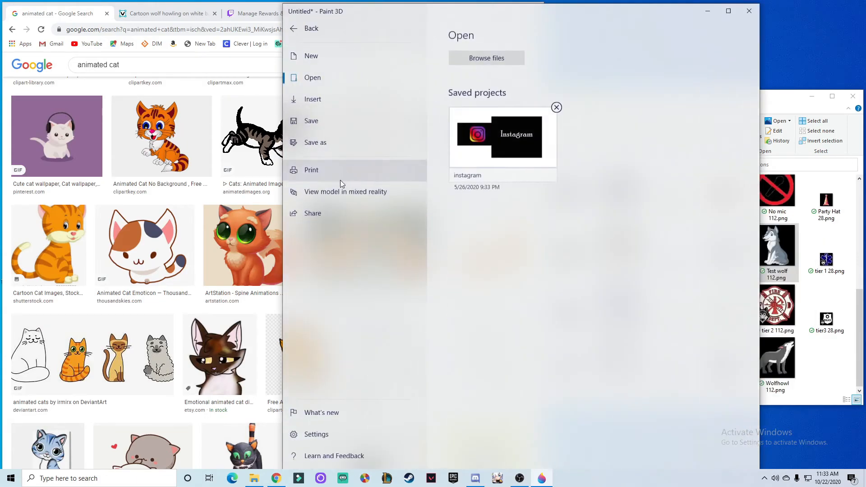
pyautogui.click(333, 143)
pyautogui.click(473, 83)
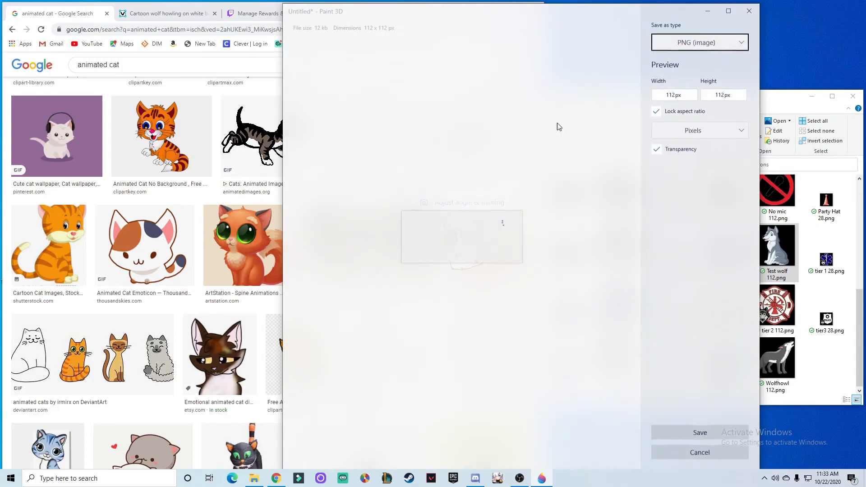
pyautogui.click(669, 95)
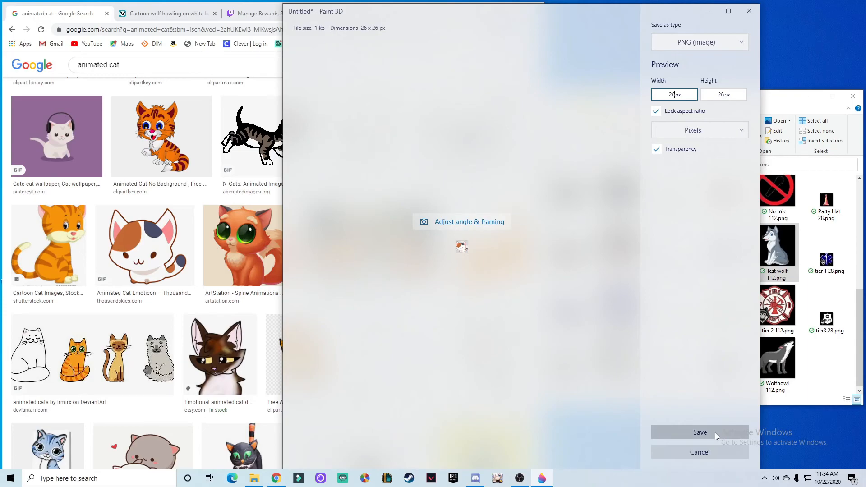
pyautogui.click(715, 434)
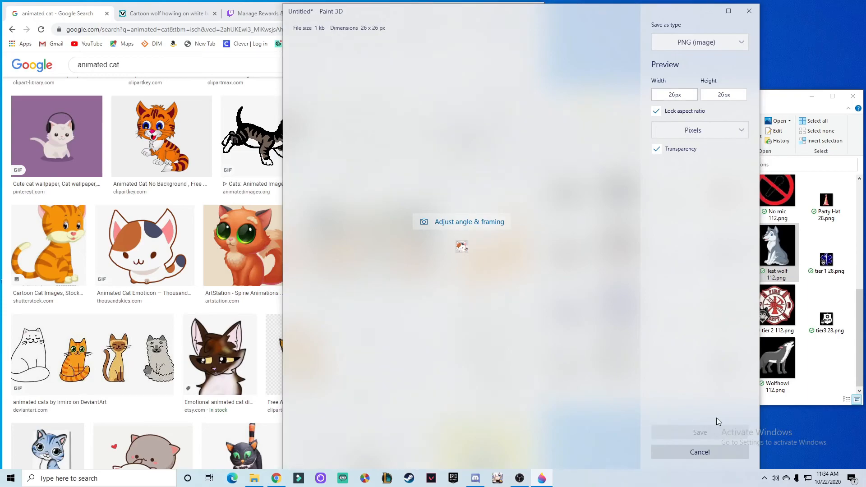
pyautogui.click(691, 233)
# Set the PNG copy's width to 28 px with locked aspect ratio and proceed to saving it.
pyautogui.click(672, 94)
pyautogui.doubleClick(676, 94)
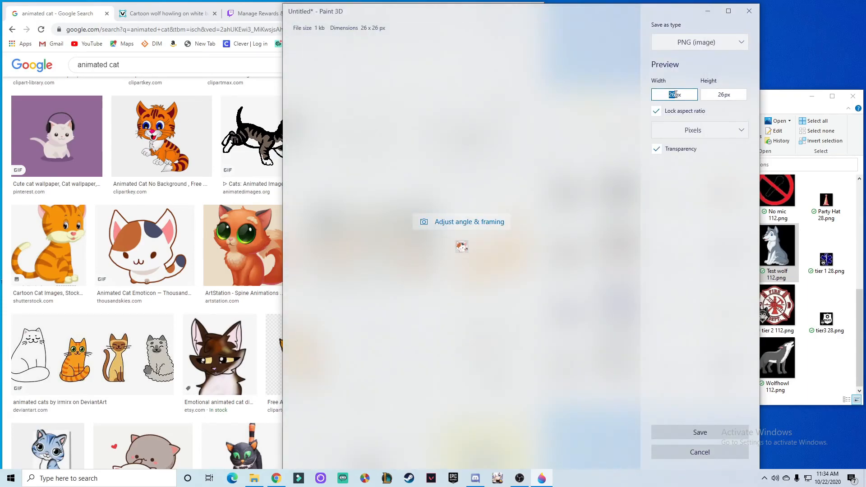
pyautogui.write('28')
pyautogui.press('Return')
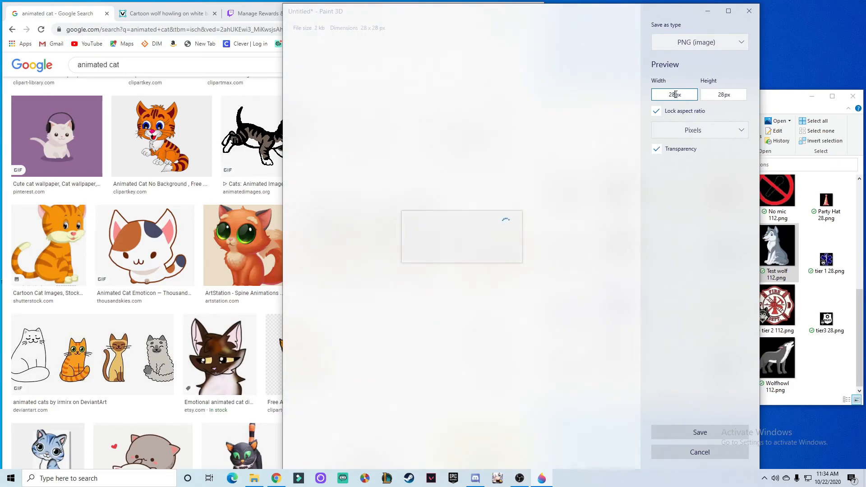
pyautogui.click(694, 433)
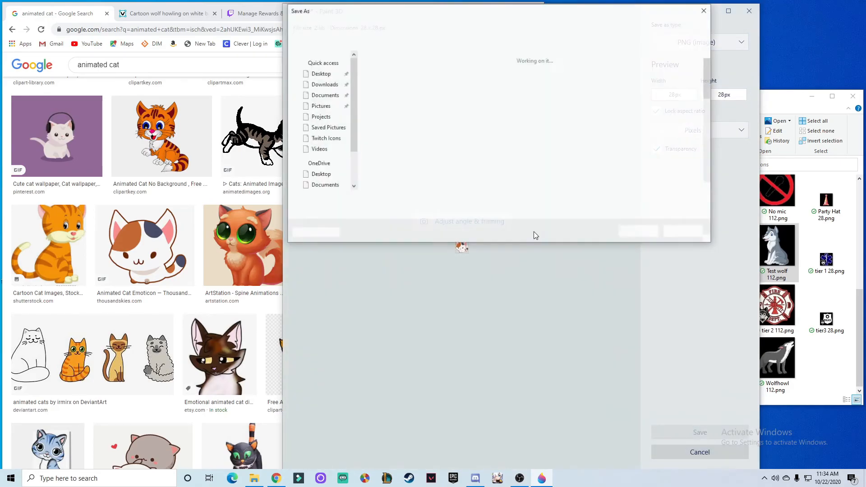
# Name the 28 px copy Cute Cat followed by its size and save it in the Twitch Icons folder.
pyautogui.doubleClick(364, 201)
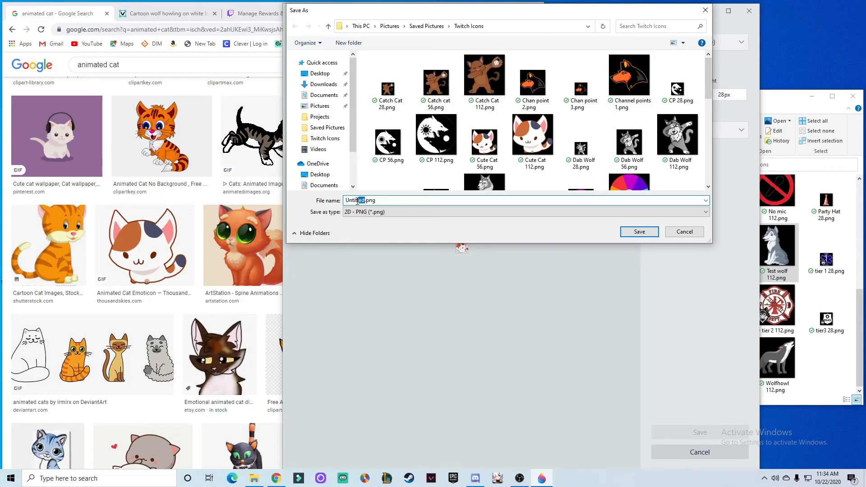
pyautogui.write('Cute Cat 112')
pyautogui.press('BackSpace')
pyautogui.press('BackSpace')
pyautogui.press('BackSpace')
pyautogui.write('2')
pyautogui.press('Return')
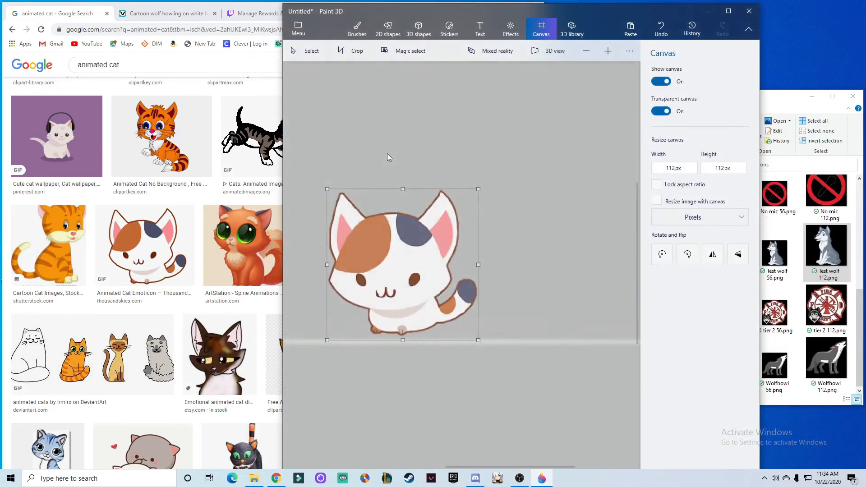
# Switch to the File Explorer window, move it over the drawing and open the Projects folder.
pyautogui.click(771, 102)
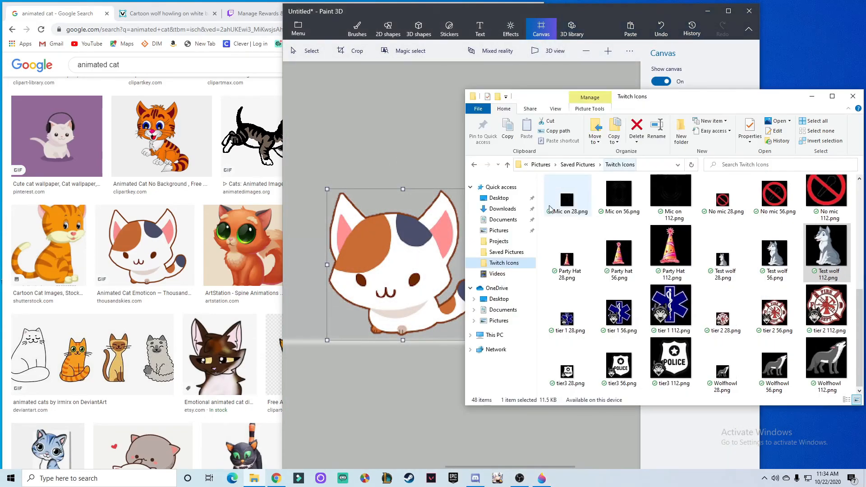
pyautogui.moveTo(712, 99); pyautogui.dragTo(483, 56)
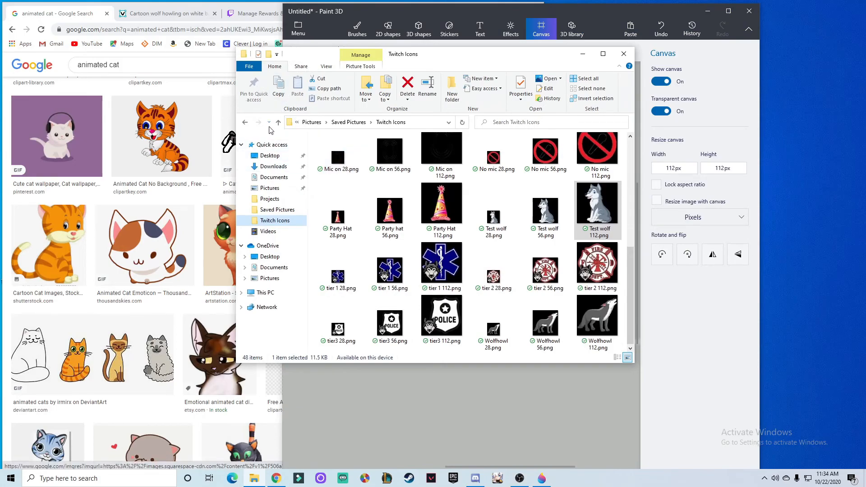
pyautogui.click(276, 199)
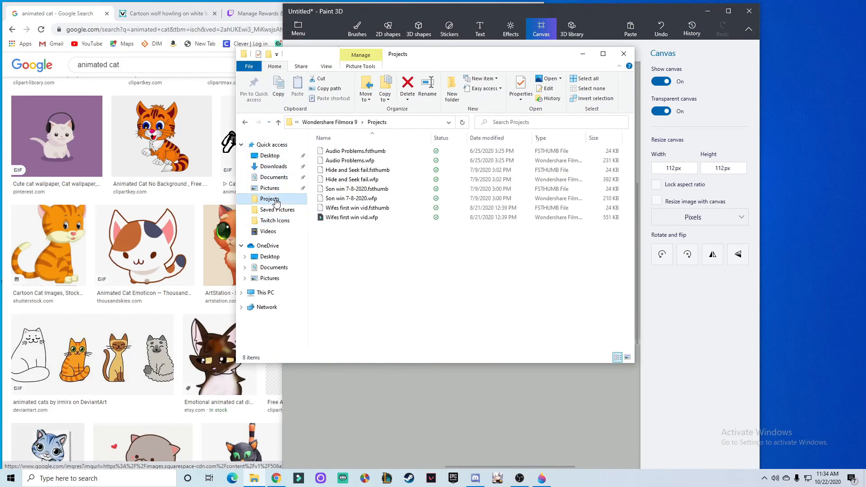
# Open the Twitch Icons folder and look through its thumbnails for the saved Cute Cat 28, 56 and 112 PNG files.
pyautogui.click(273, 220)
pyautogui.scroll(-3, 473, 235)
pyautogui.scroll(-2, 472, 235)
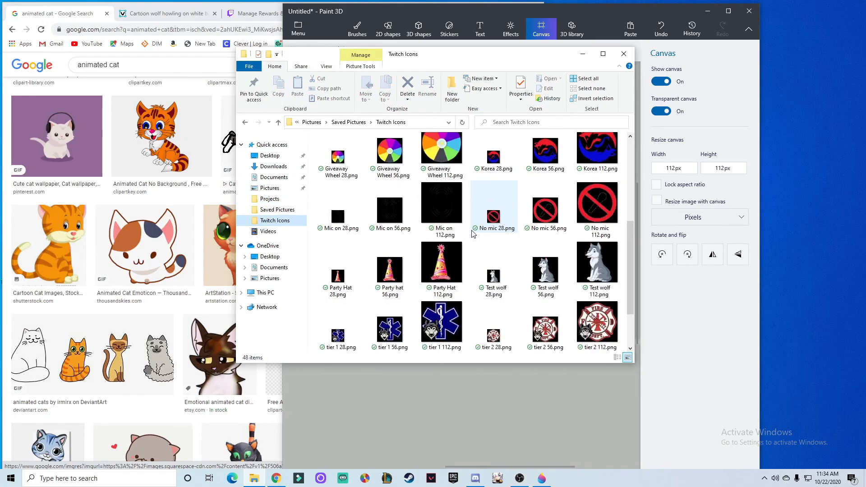
pyautogui.scroll(4, 487, 246)
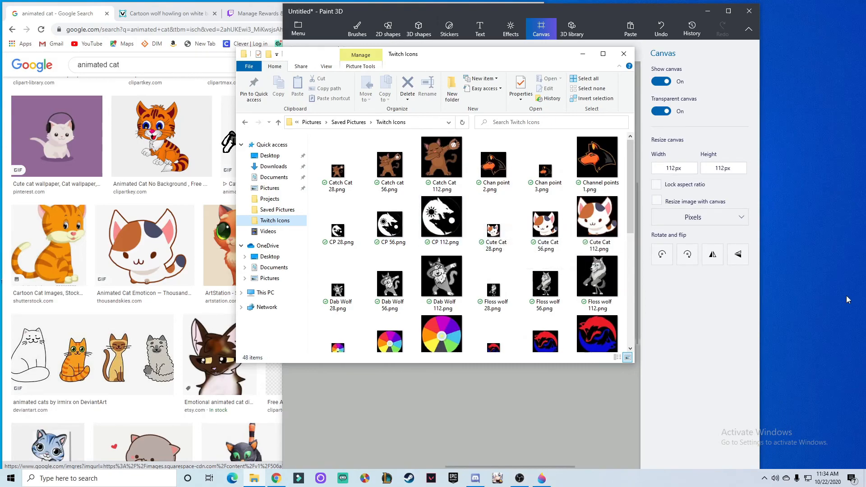
pyautogui.moveTo(629, 200); pyautogui.dragTo(626, 234)
pyautogui.scroll(2, 626, 233)
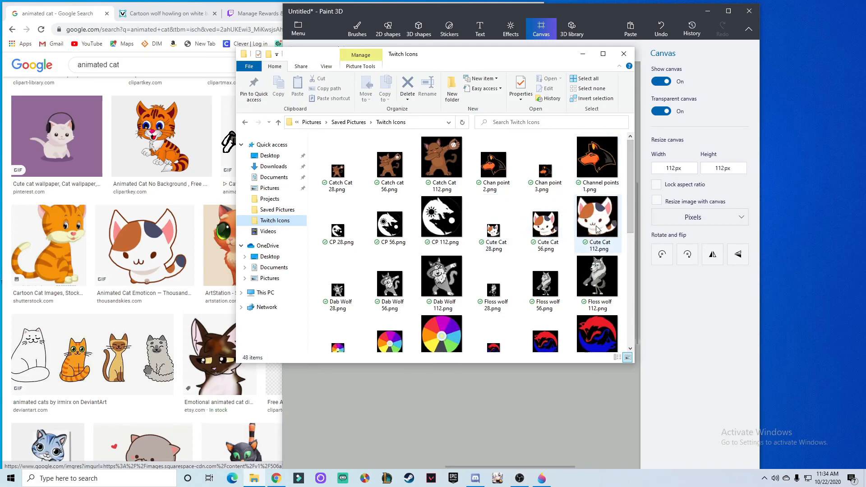
# Find Korea 112.png among the icons in the folder and open it in the Photos viewer.
pyautogui.scroll(-3, 575, 312)
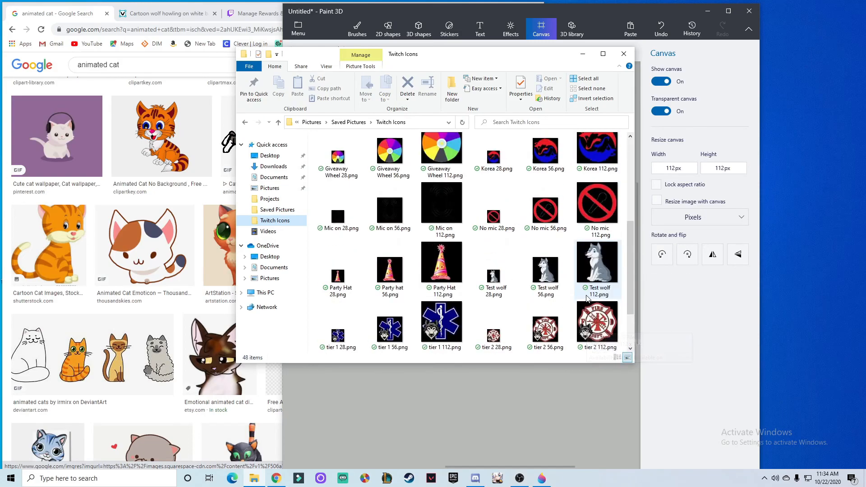
pyautogui.scroll(1, 591, 231)
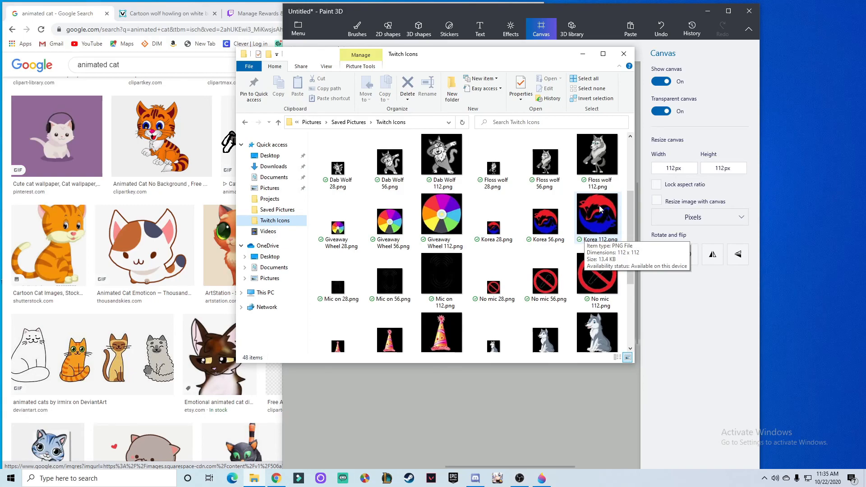
pyautogui.doubleClick(582, 211)
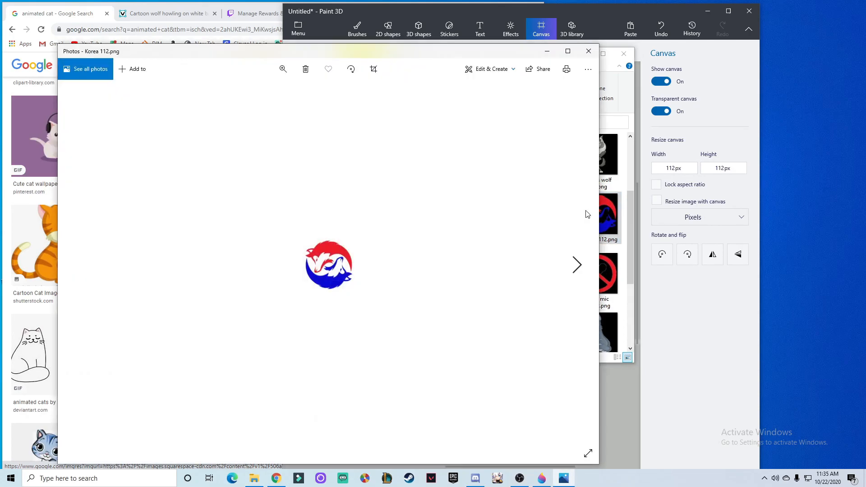